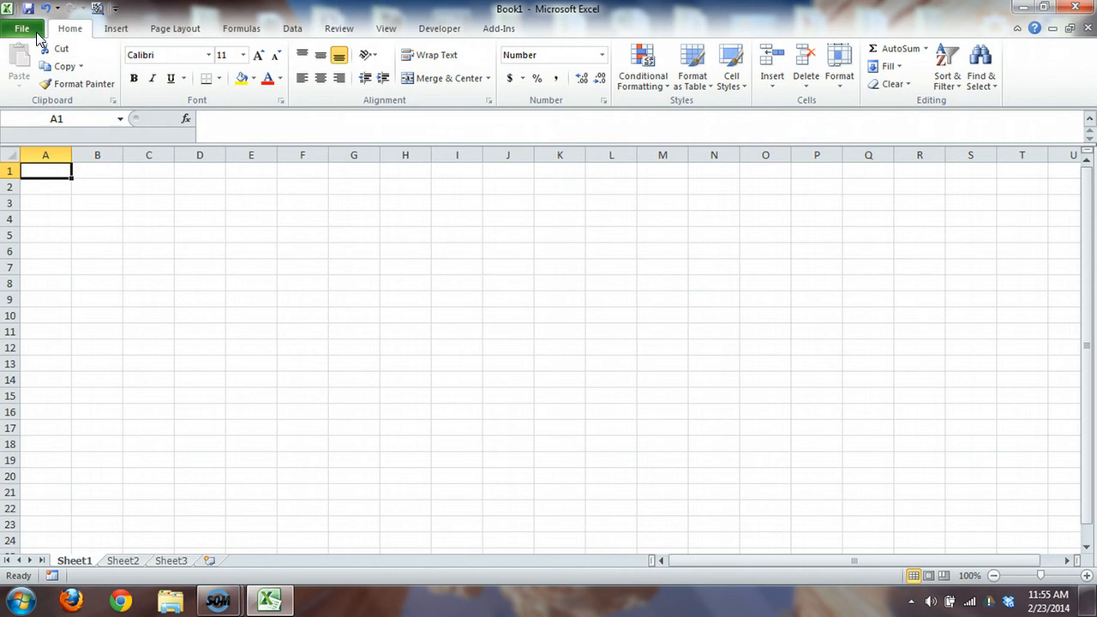
Step: Open the workbook EX04-A03-NetProfit.xlsx from the EX2013 Lesson 04 folder
left_click(34, 31)
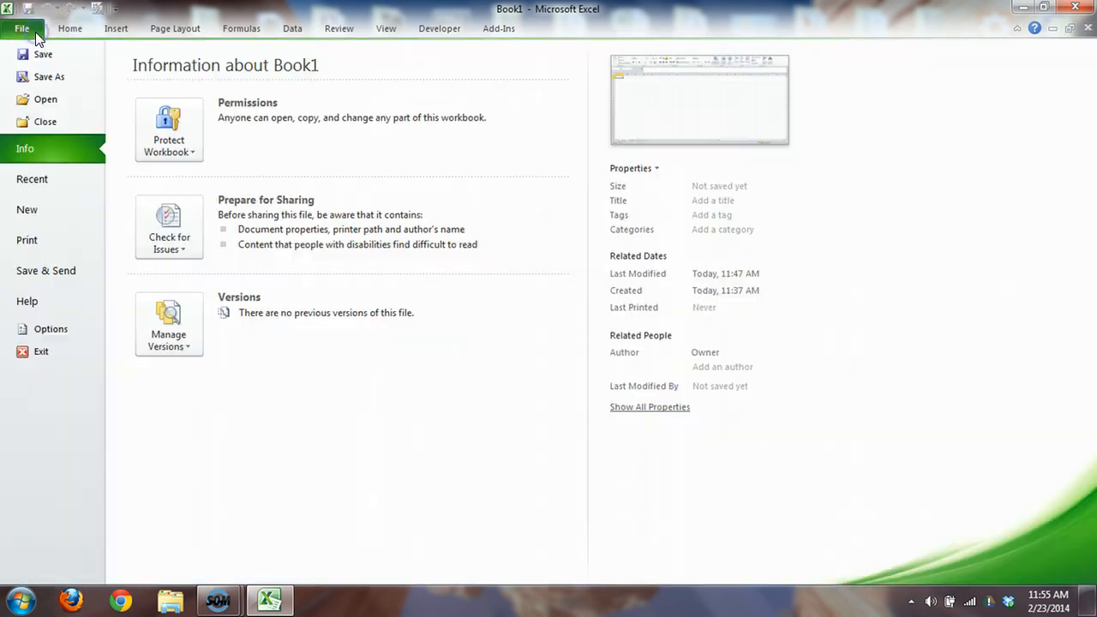
left_click(38, 100)
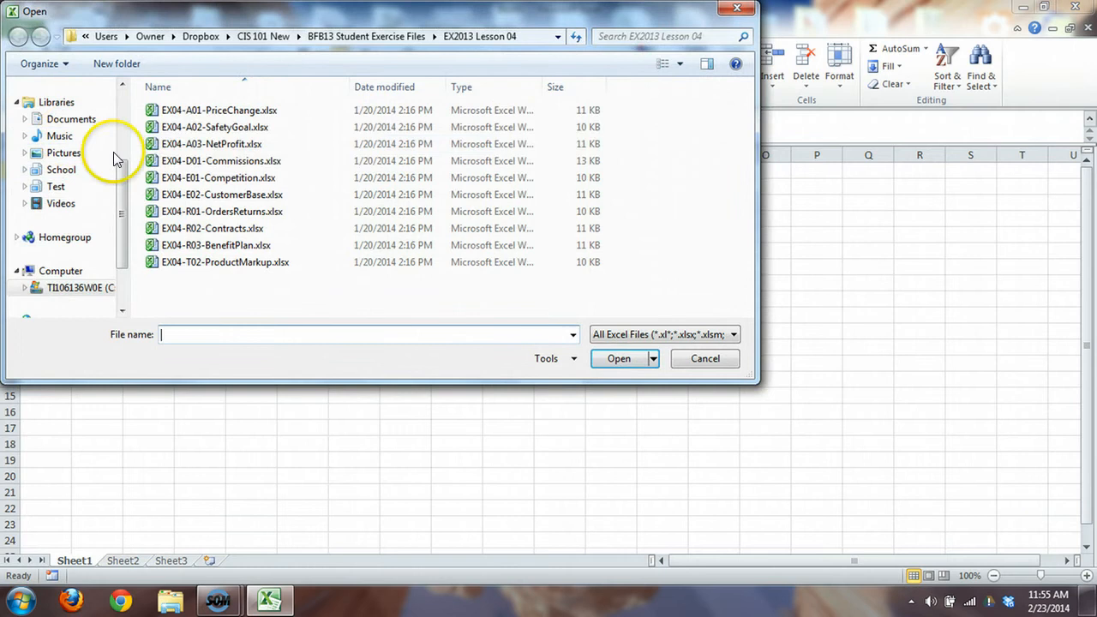
left_click(205, 144)
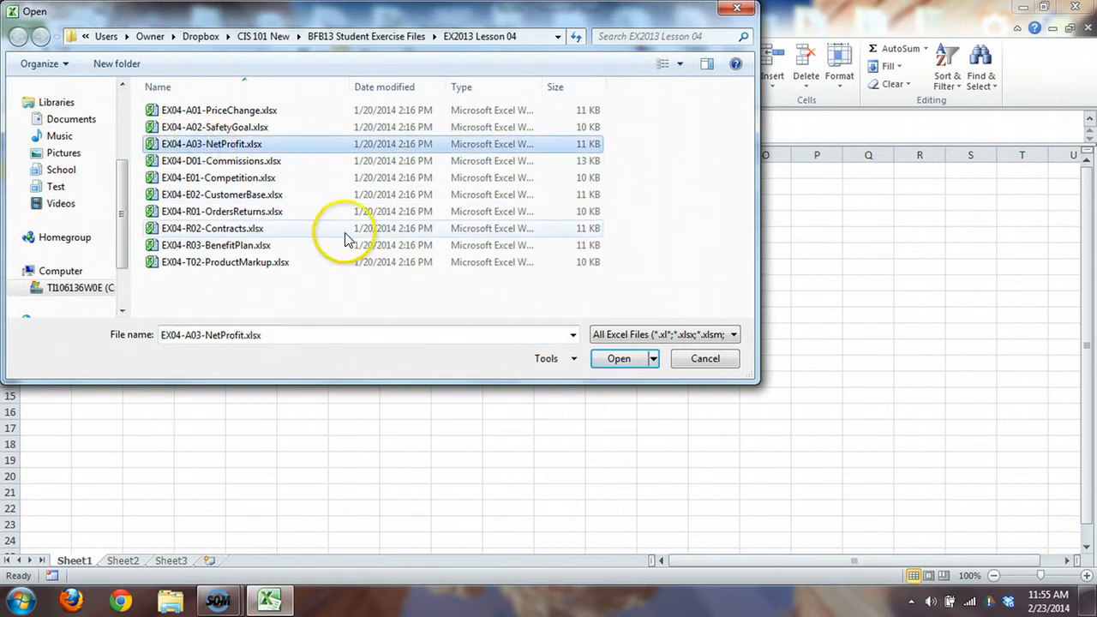
left_click(631, 363)
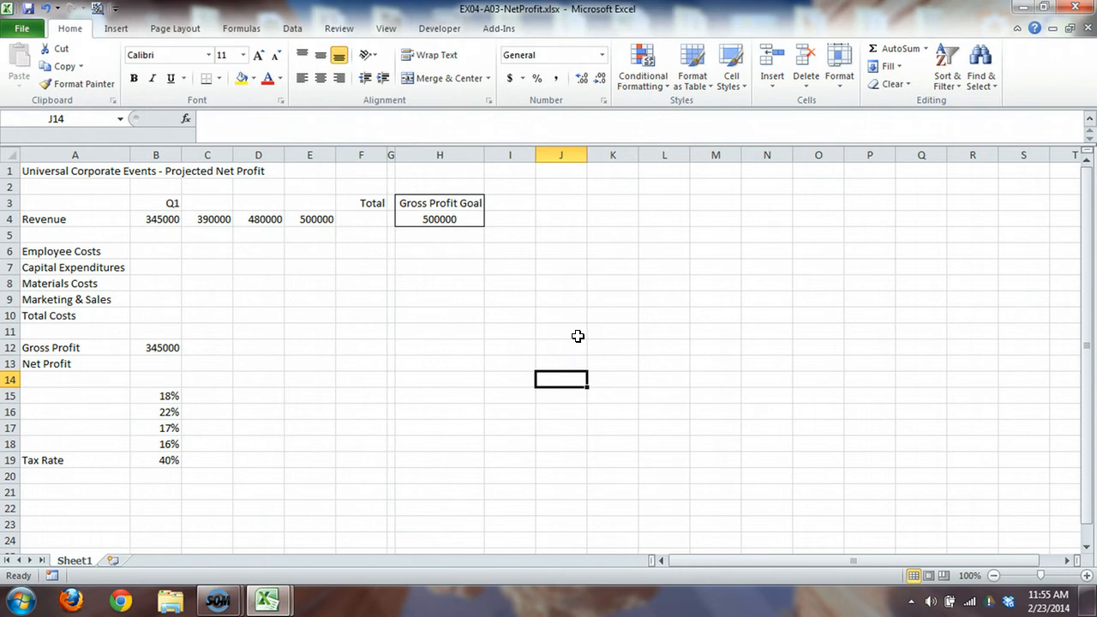
Step: Total the four quarterly revenue figures in F4 with AutoSum, reselecting B4:E4 as the range of the SUM function
left_click(1084, 575)
left_click(1084, 574)
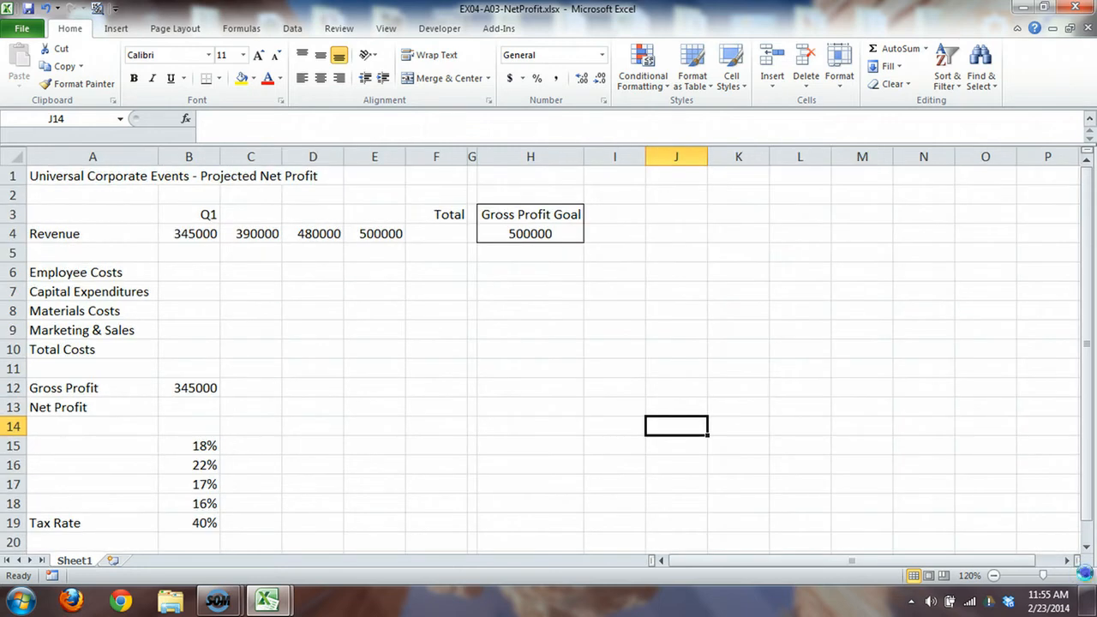
left_click(1085, 575)
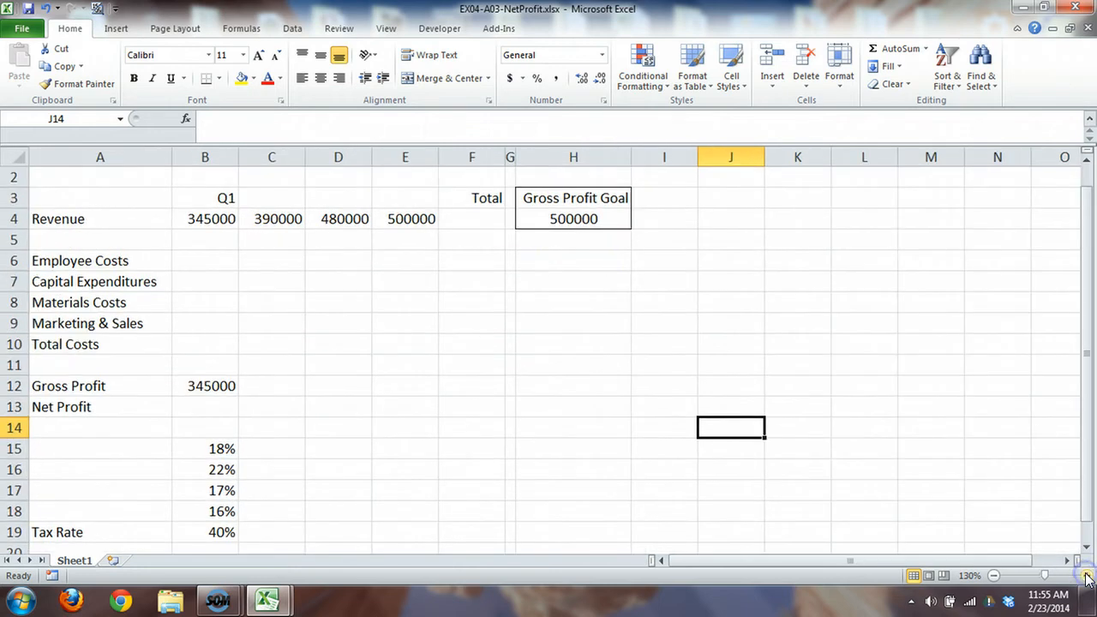
left_click(476, 222)
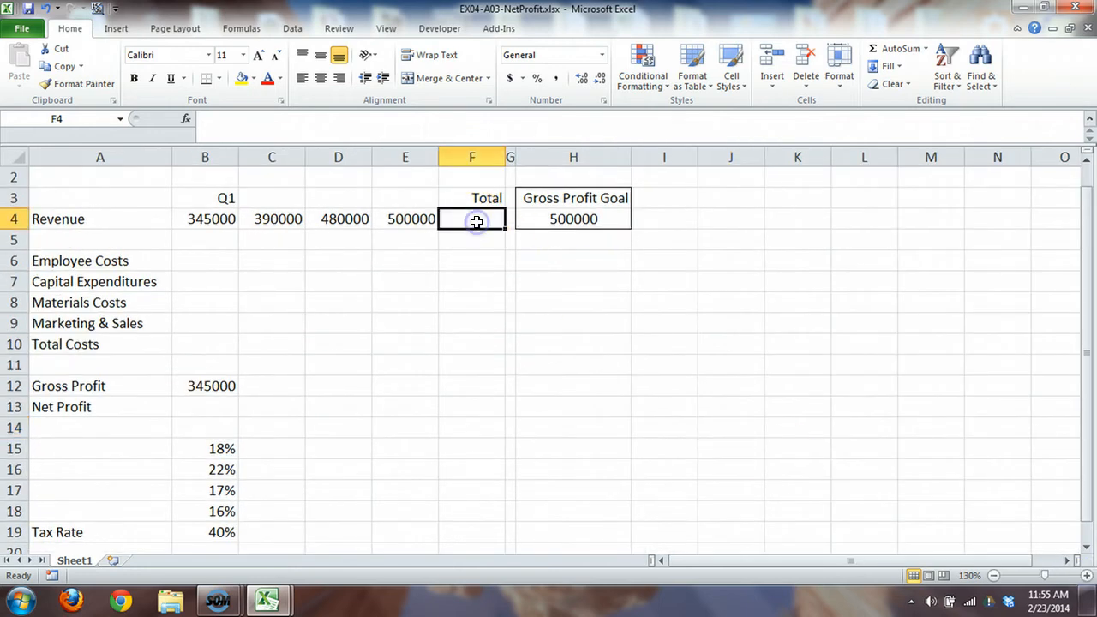
left_click(885, 54)
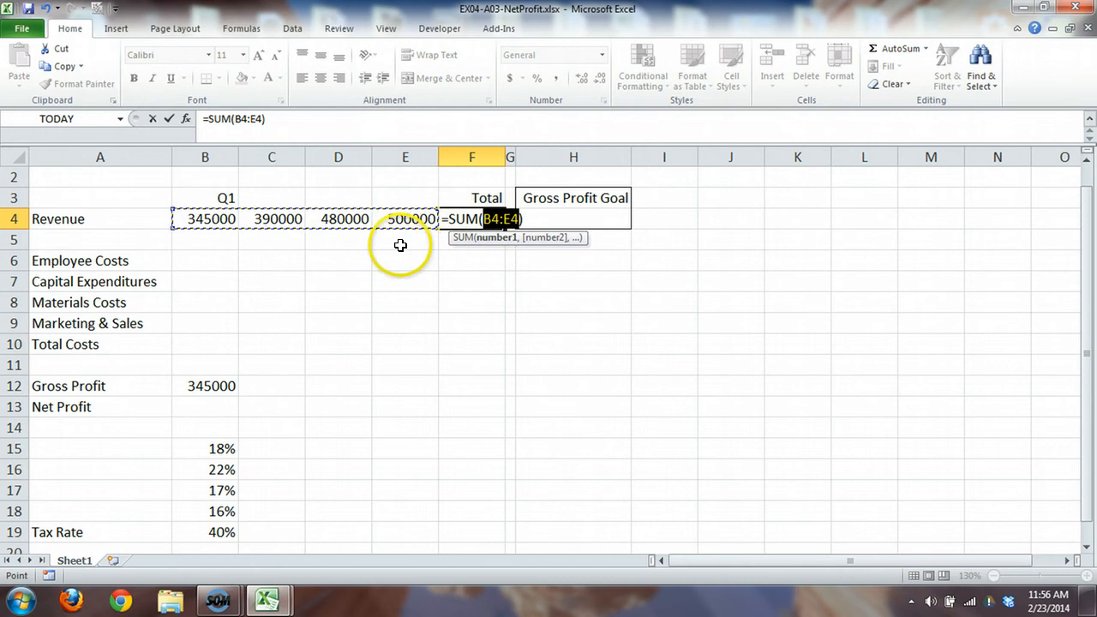
double_click(242, 118)
left_click_drag(242, 118, 270, 115)
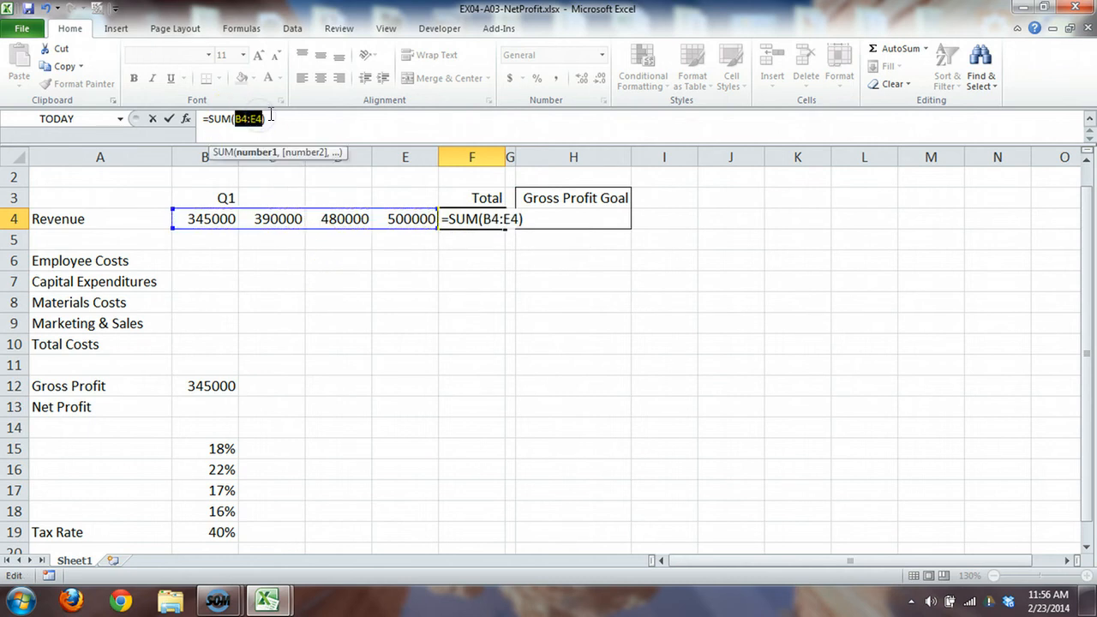
key("Delete")
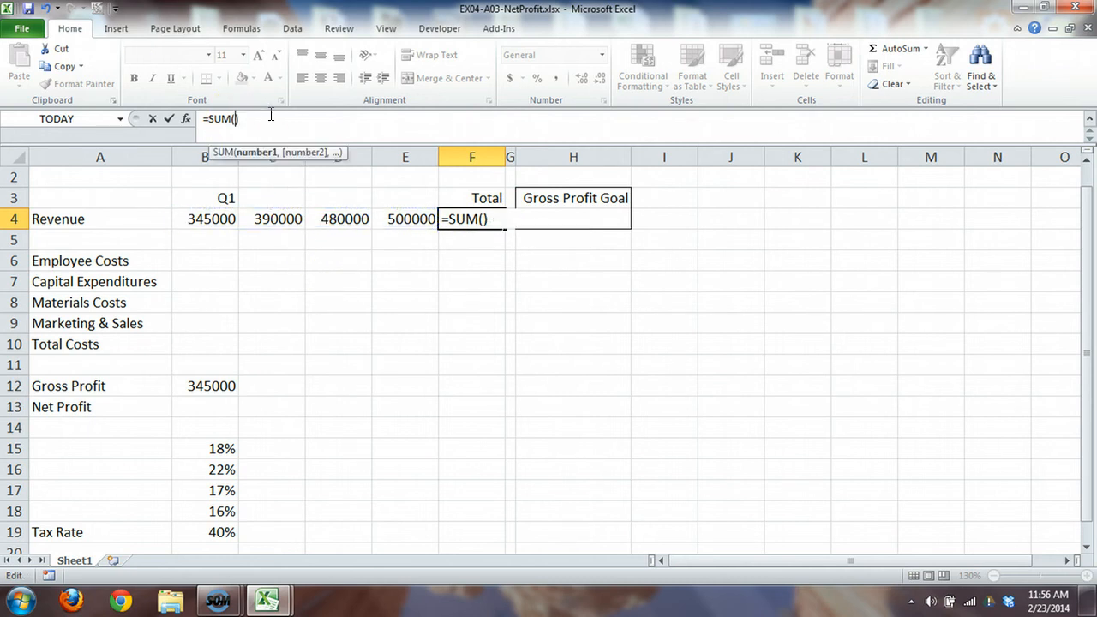
left_click(207, 217)
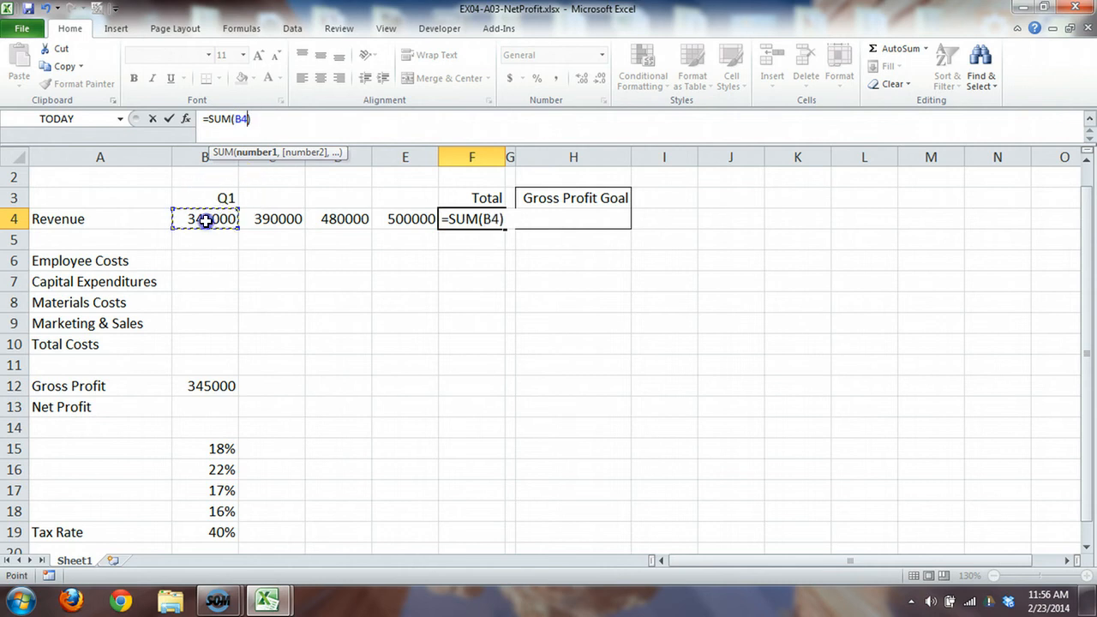
left_click_drag(234, 220, 389, 214)
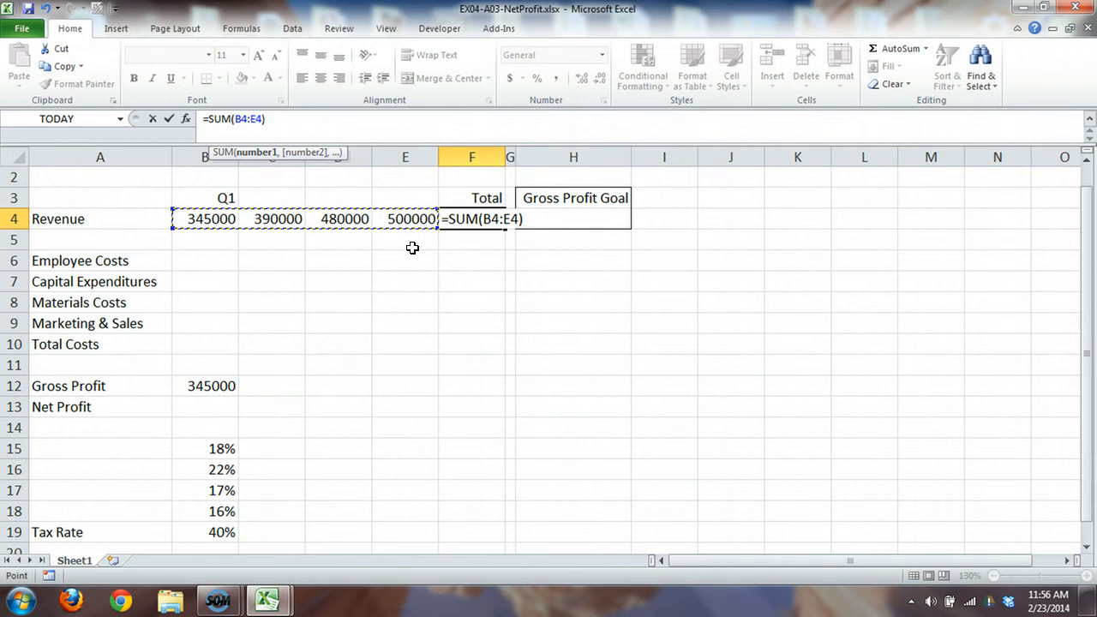
key("Return")
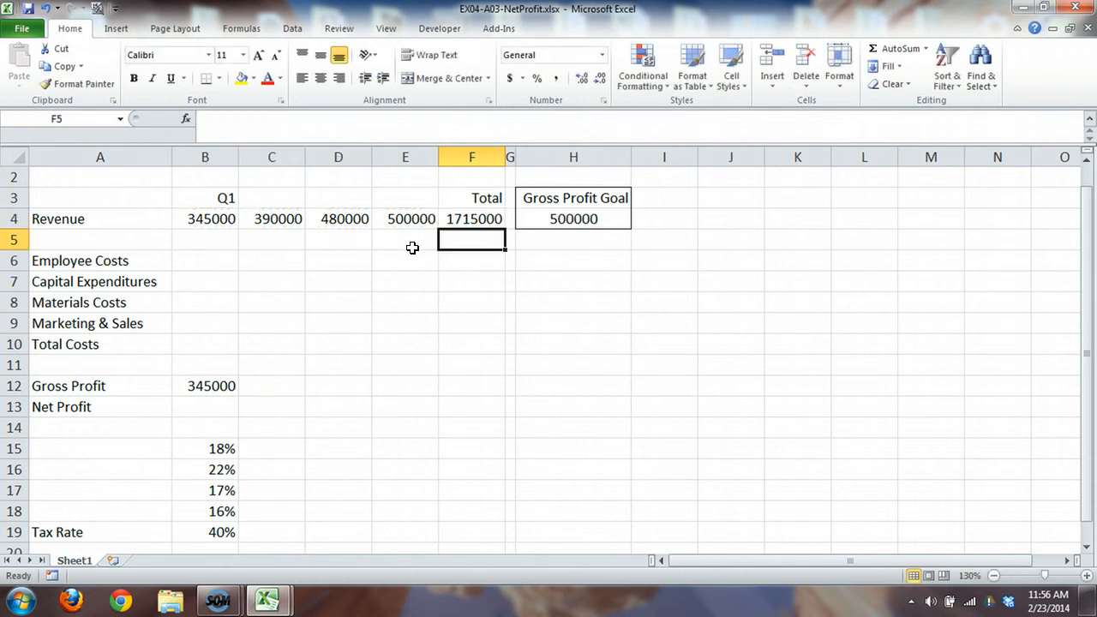
left_click(469, 218)
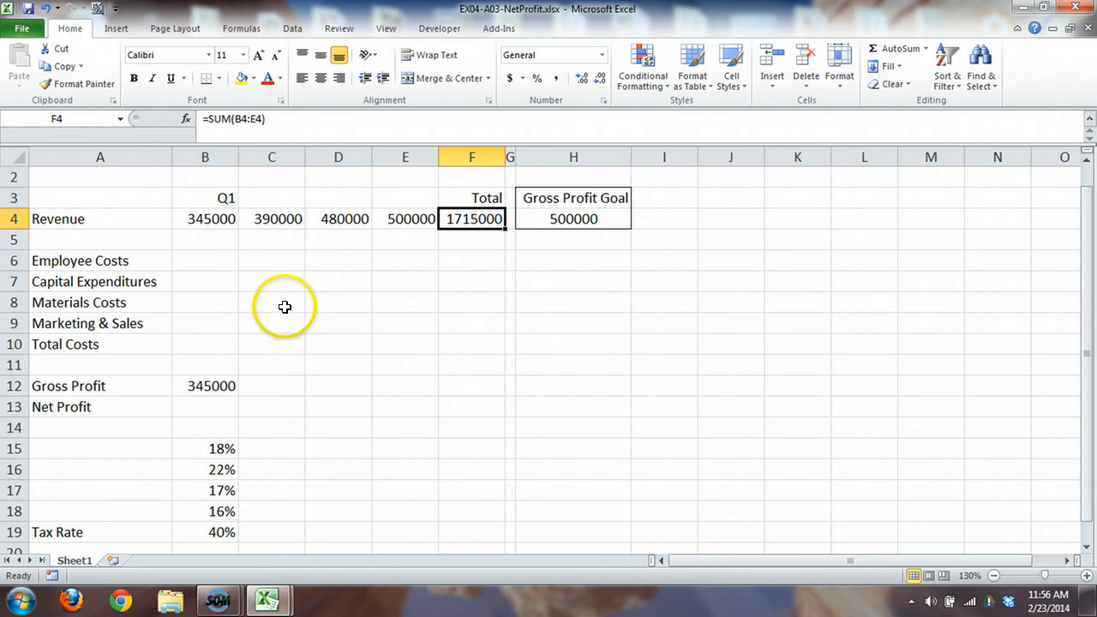
left_click(220, 347)
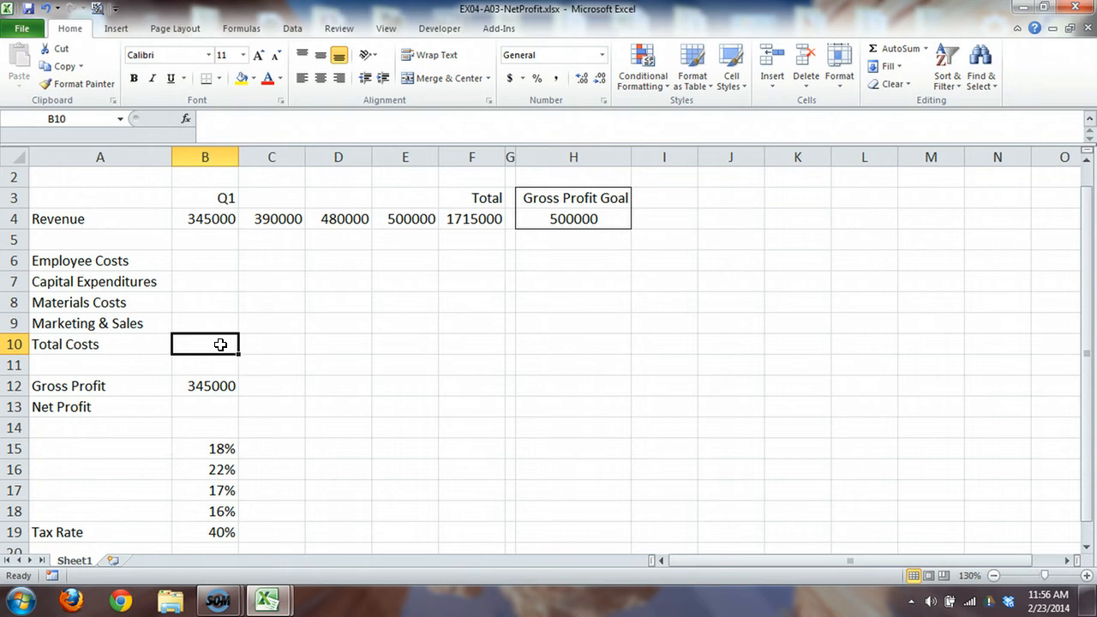
left_click(221, 262)
left_click(217, 281)
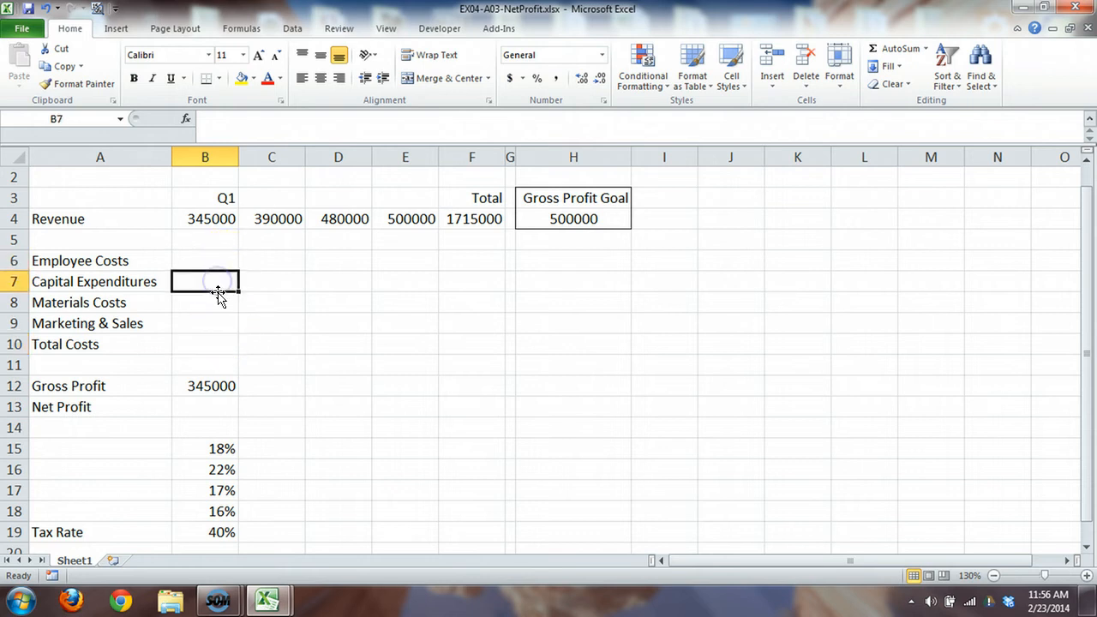
left_click(215, 300)
left_click(210, 324)
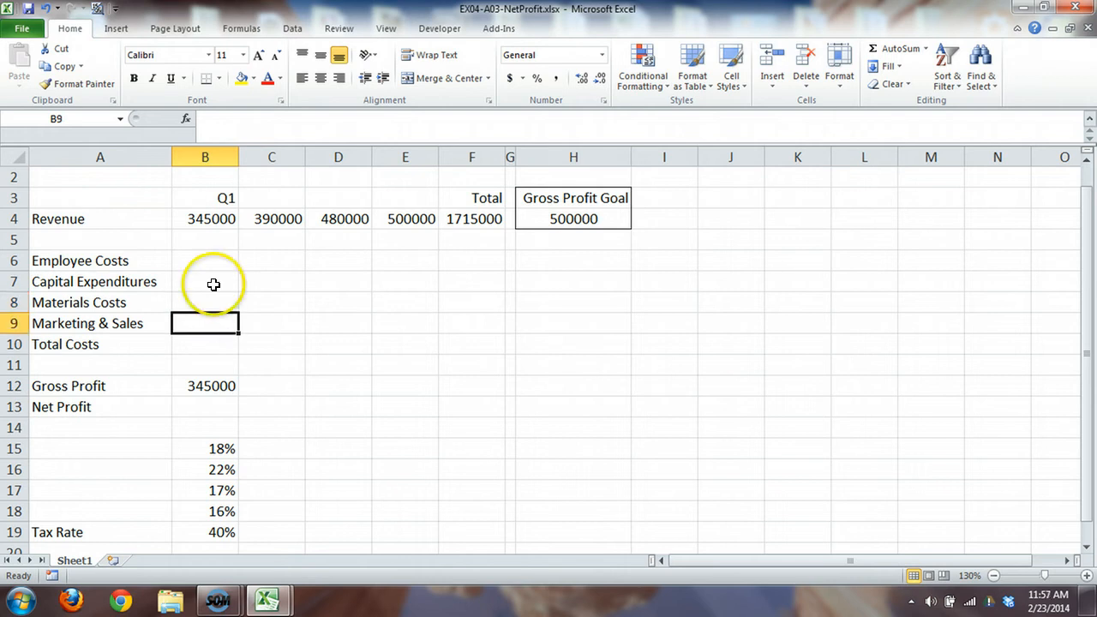
left_click_drag(215, 264, 211, 326)
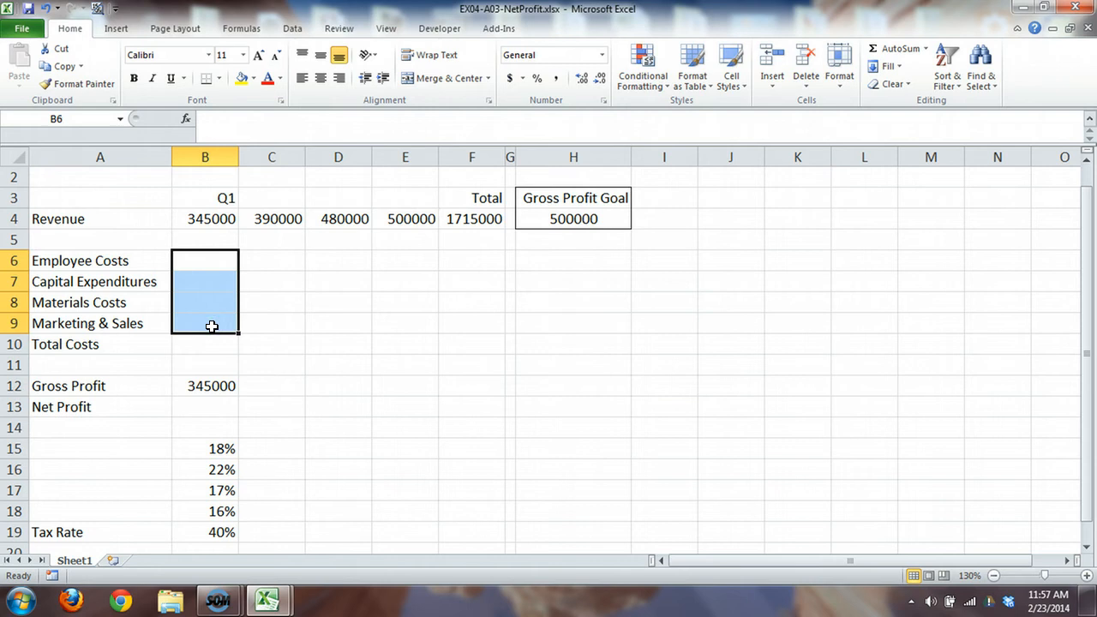
Step: Try the addition formula =B6 +b7 +b8 +b9 for the Q1 Total Costs in cell B10
left_click(205, 345)
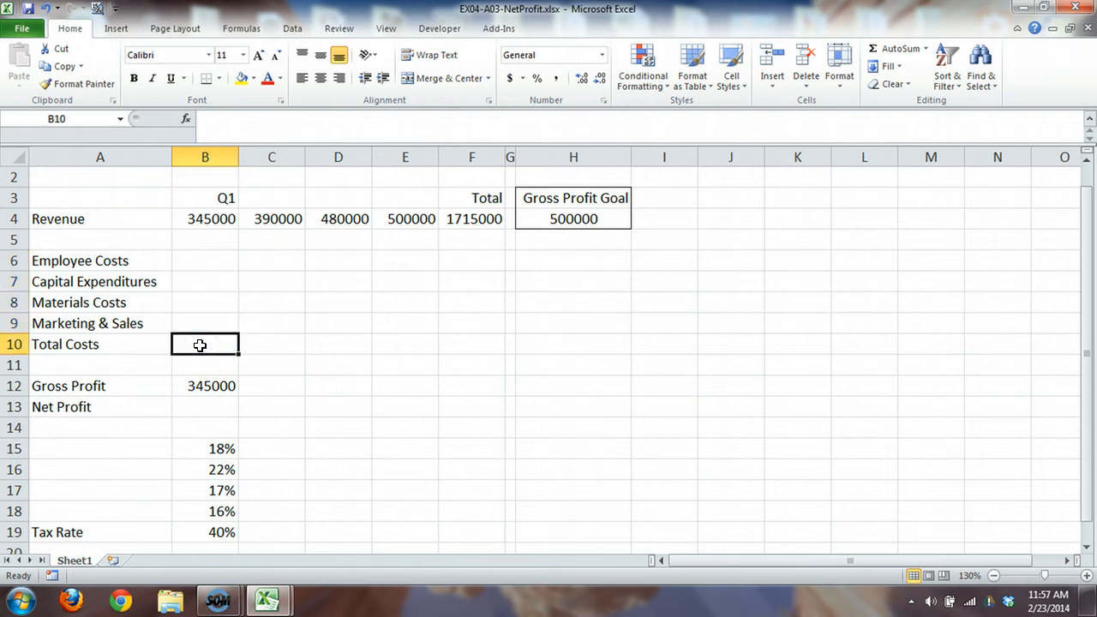
type("=B")
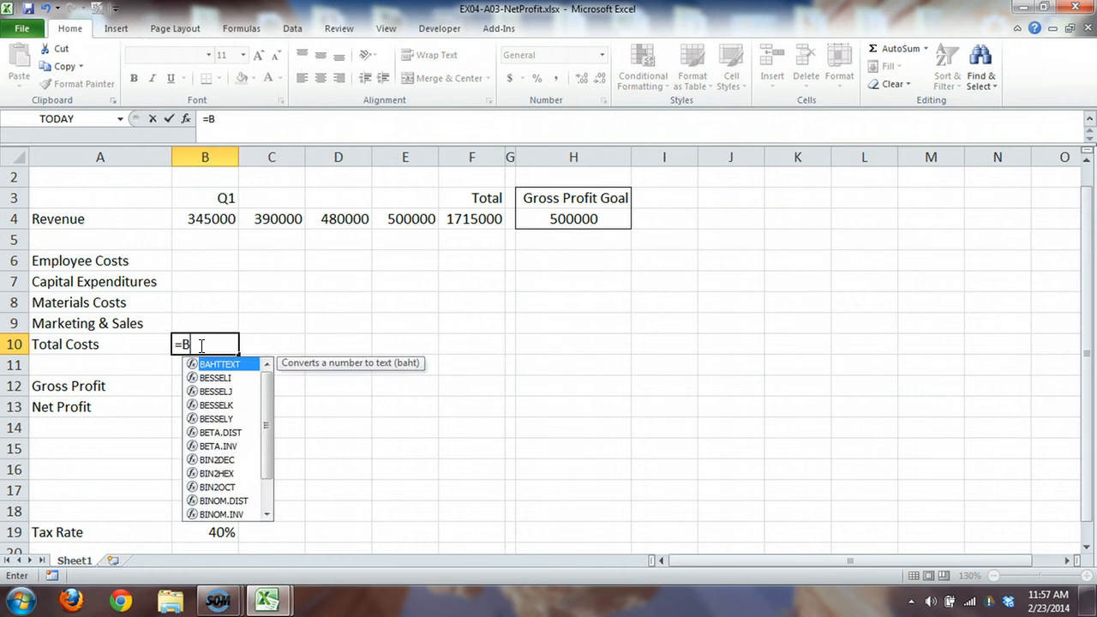
type("6 +b")
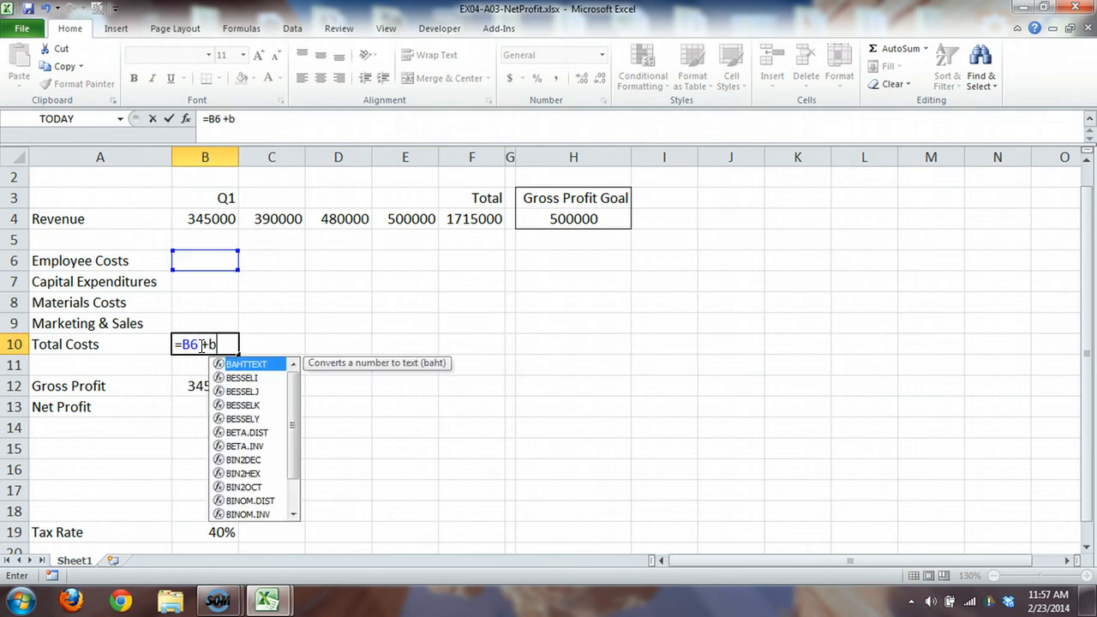
type("7 +b8 +b9")
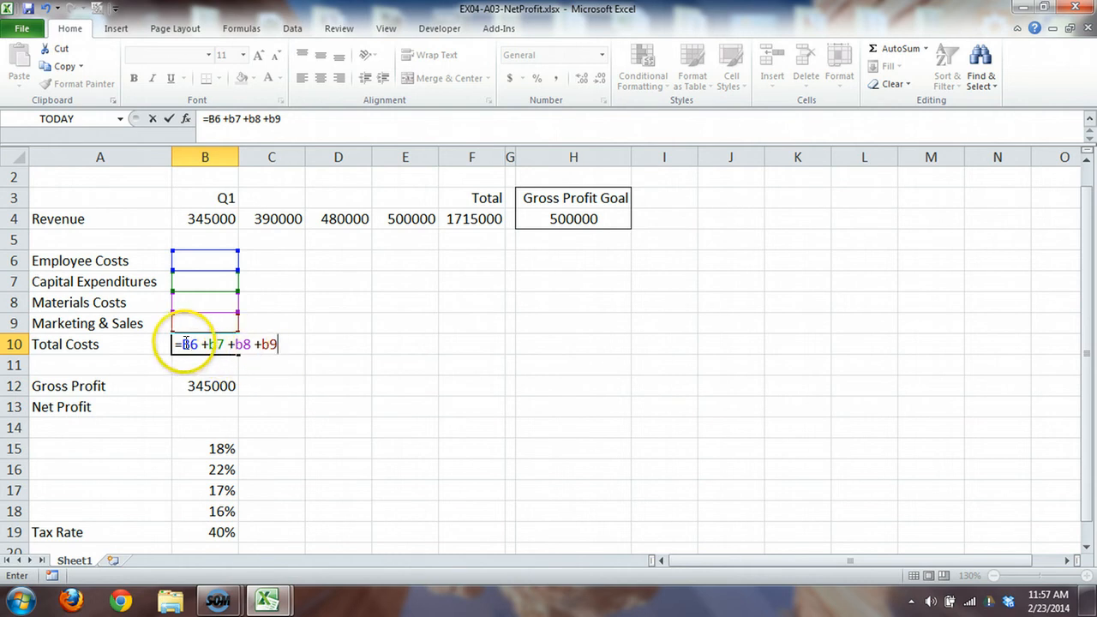
Step: Make the Q1 Total Costs formula in B10 =SUM(B6:B9), replacing the individual cell additions
left_click_drag(184, 342, 281, 336)
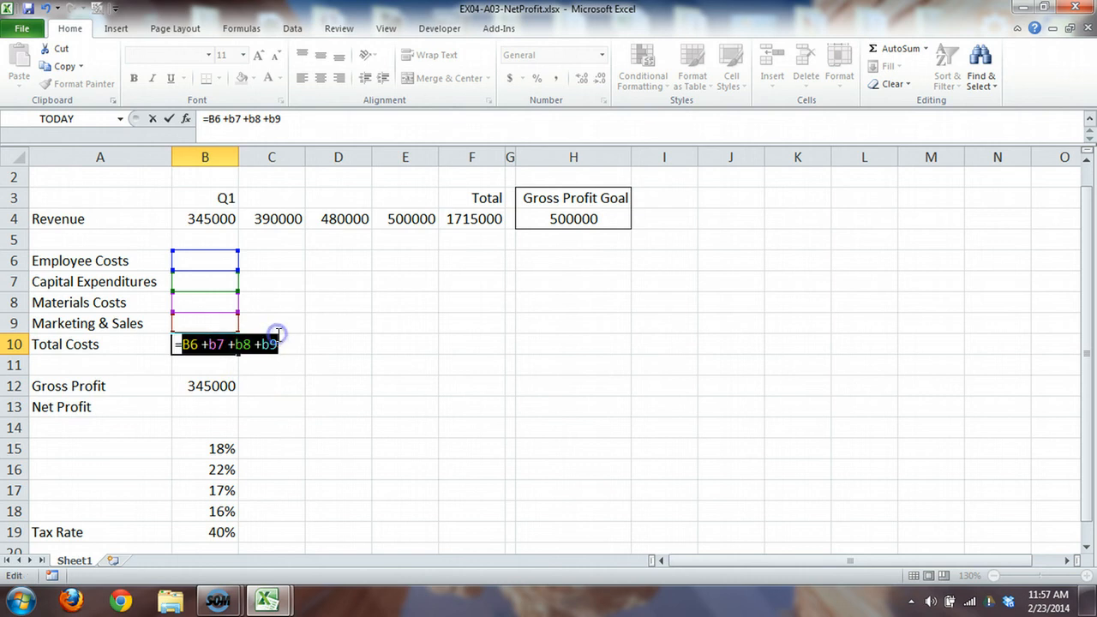
type("SUM(")
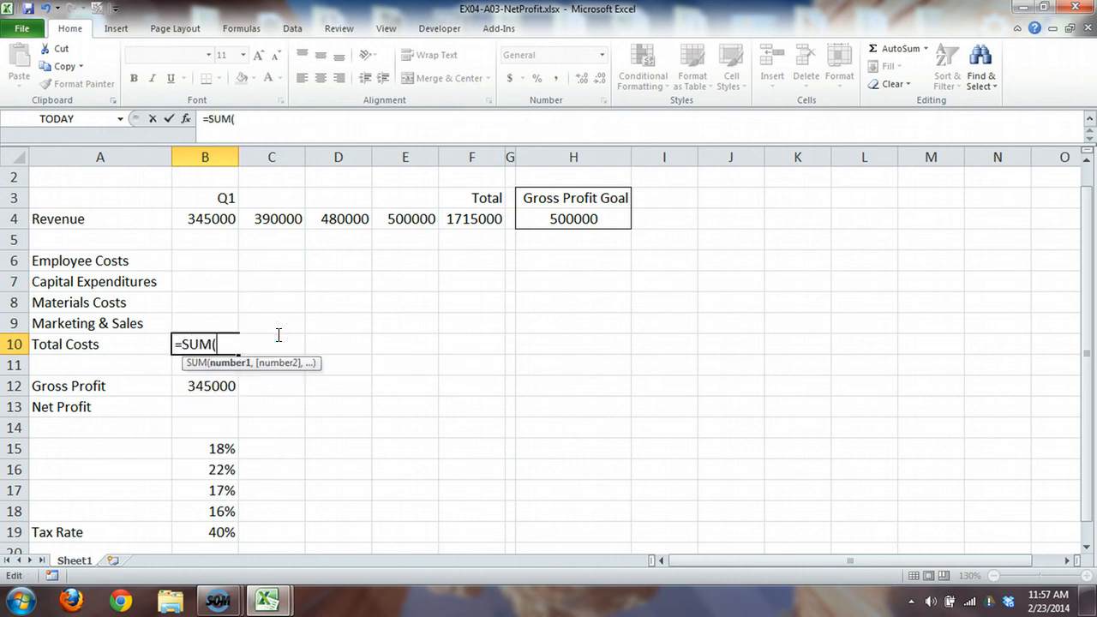
type("B6:B")
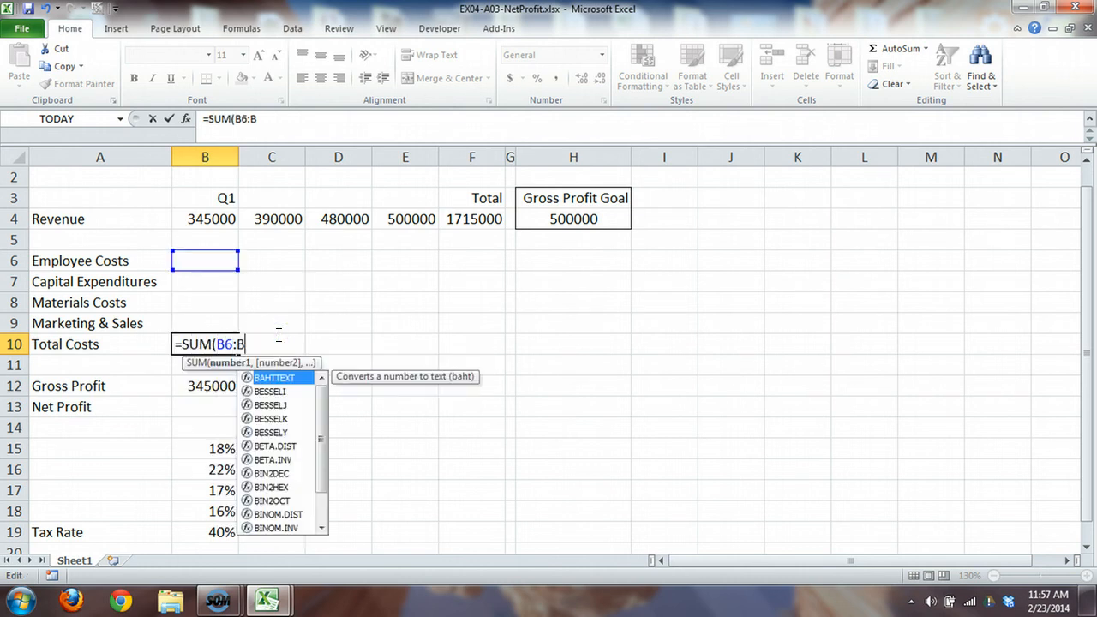
type("9)")
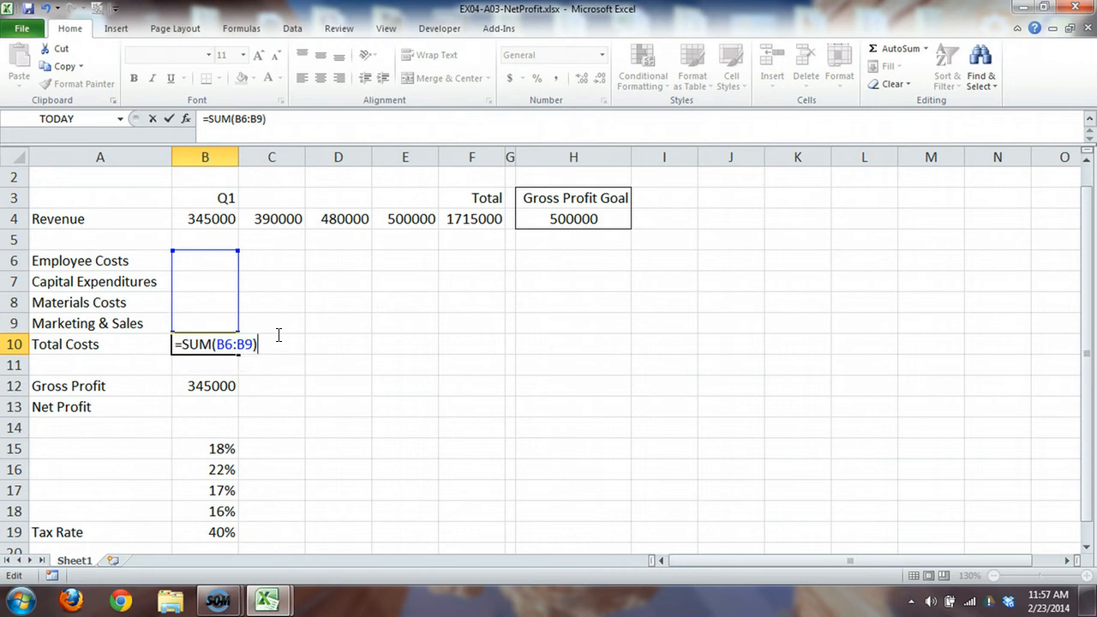
key("Return")
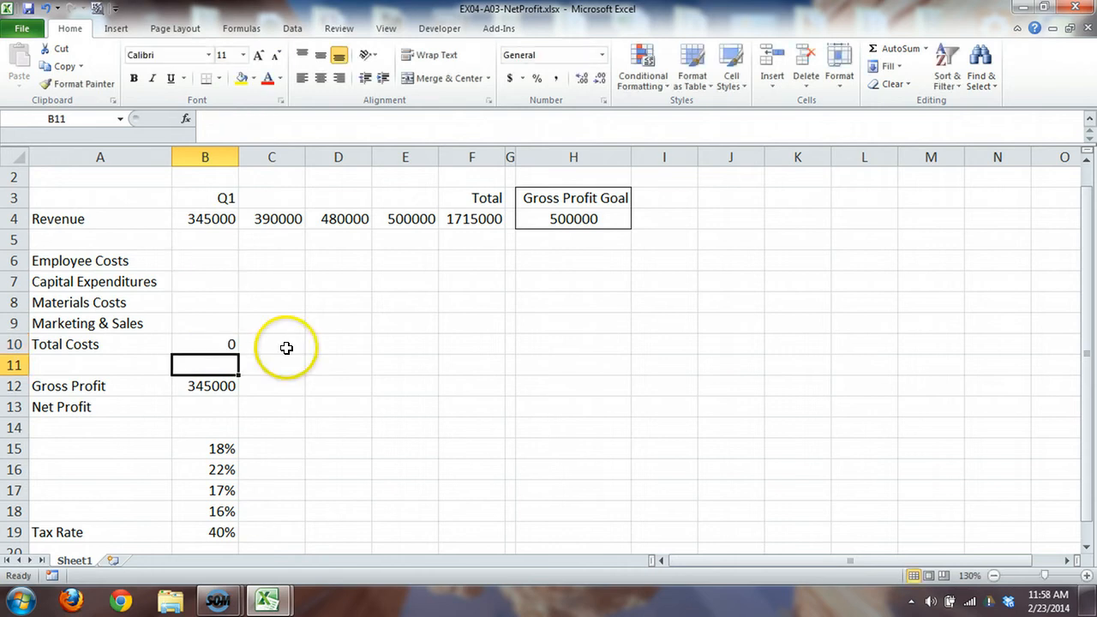
left_click(228, 344)
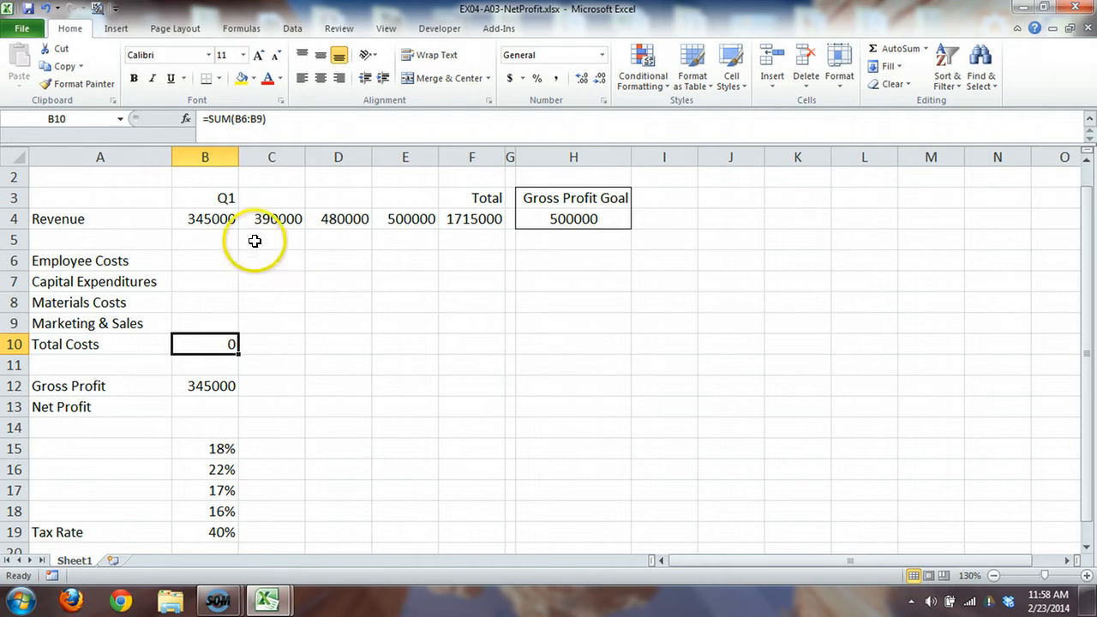
Step: Fill the quarter headings from Q1 through Q4 across B3:E3, and copy the Total Costs formula from B10 across to F10
left_click(221, 199)
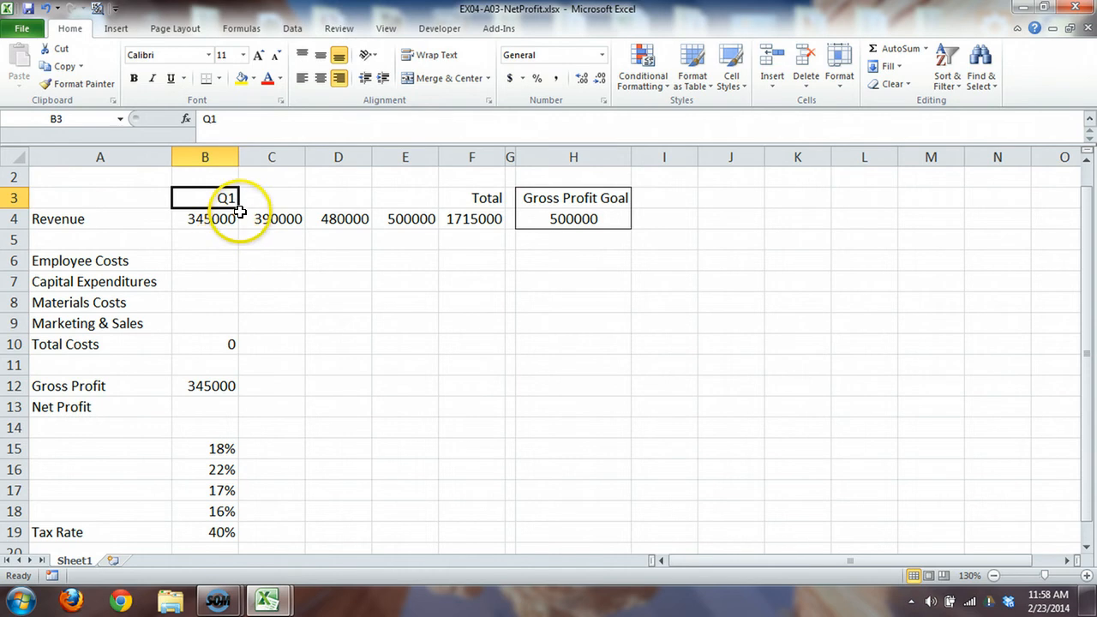
left_click_drag(240, 208, 417, 205)
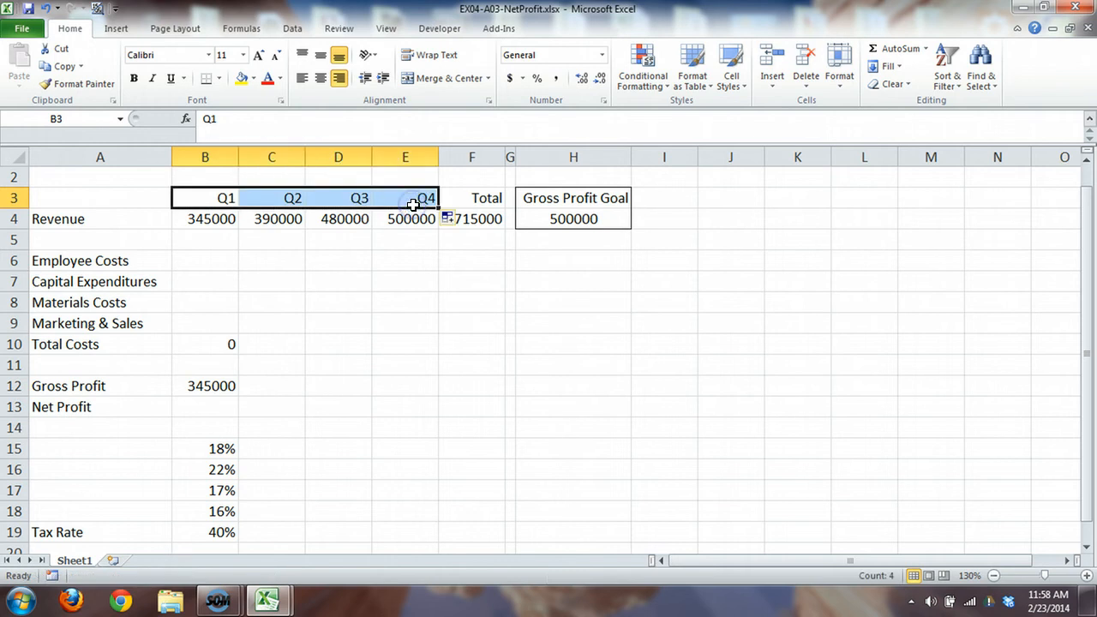
left_click(225, 344)
left_click_drag(239, 354, 476, 356)
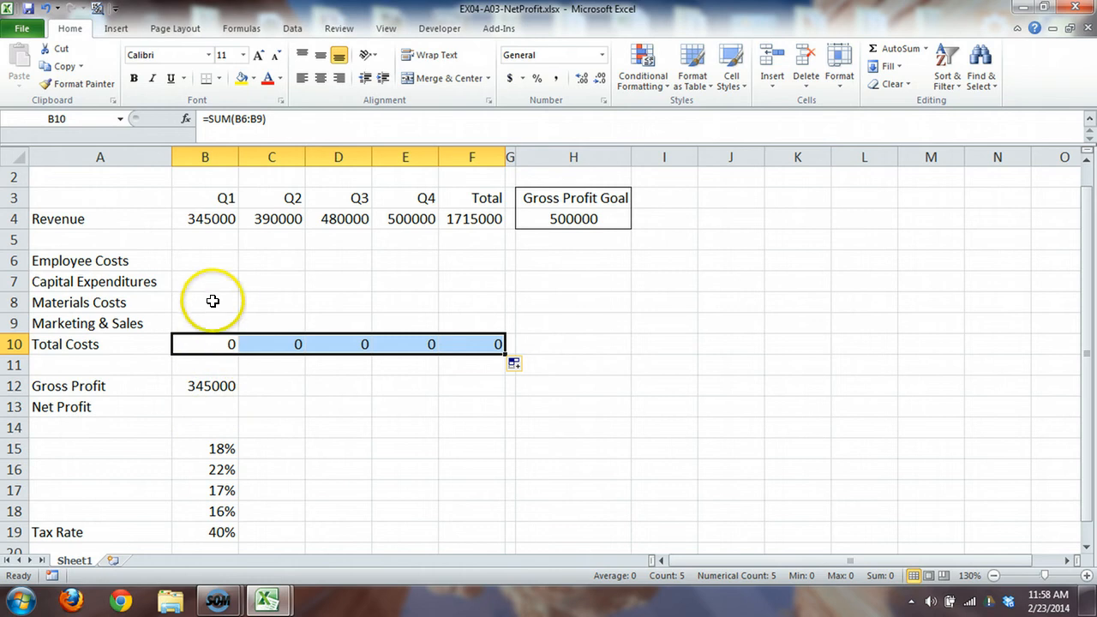
Step: Calculate the Q1 Employee Costs in B6 with the formula =B4 * B15, multiplying Q1 revenue by the employee cost rate
left_click(209, 257)
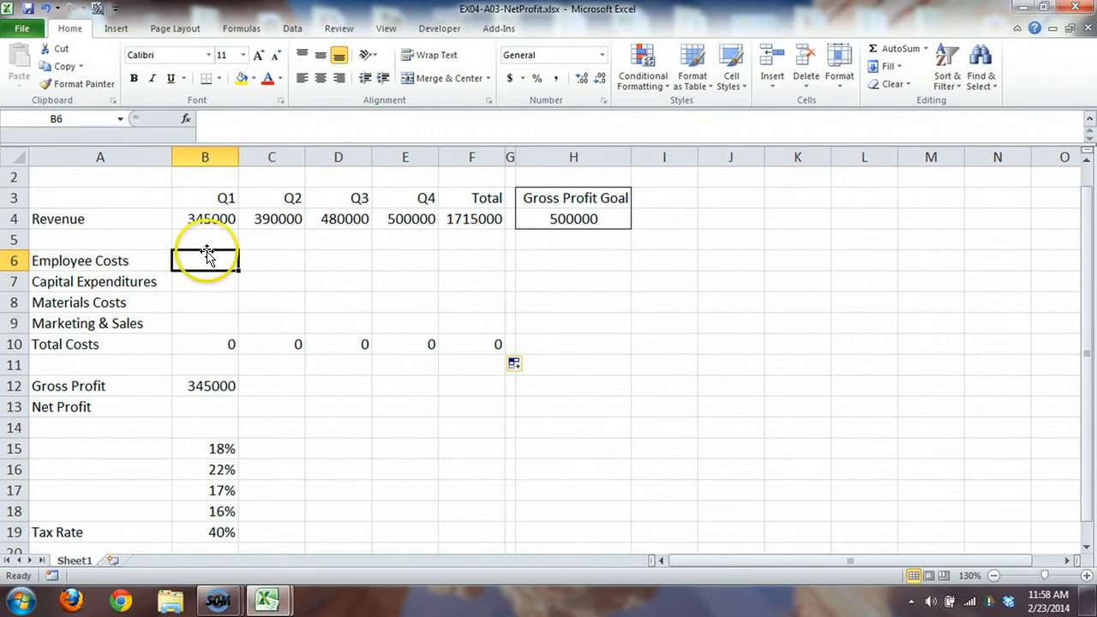
left_click(208, 224)
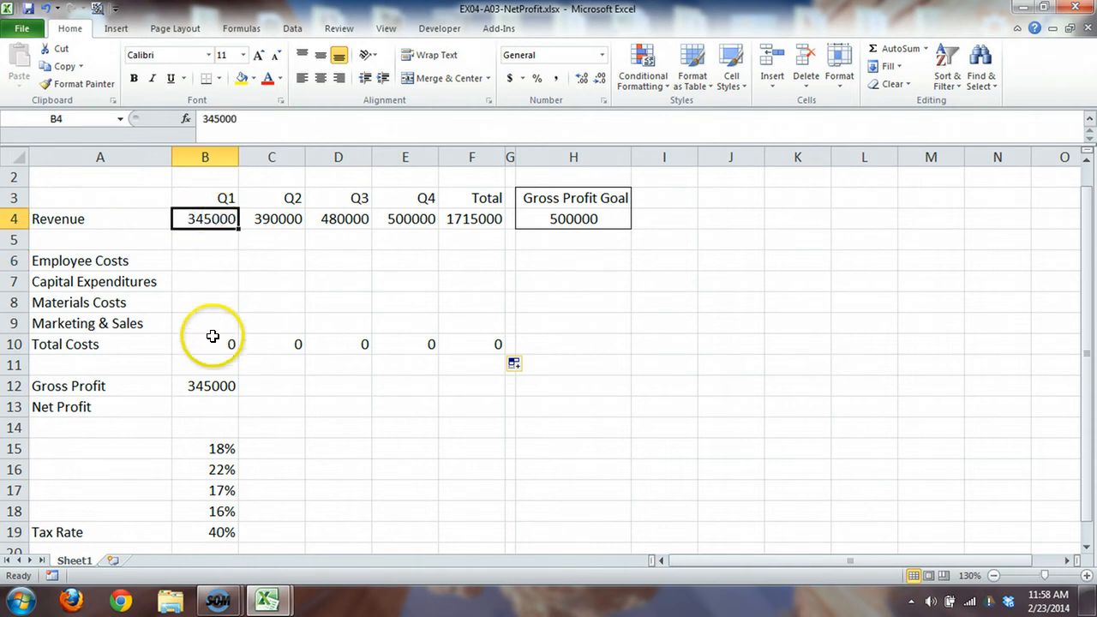
left_click(215, 445)
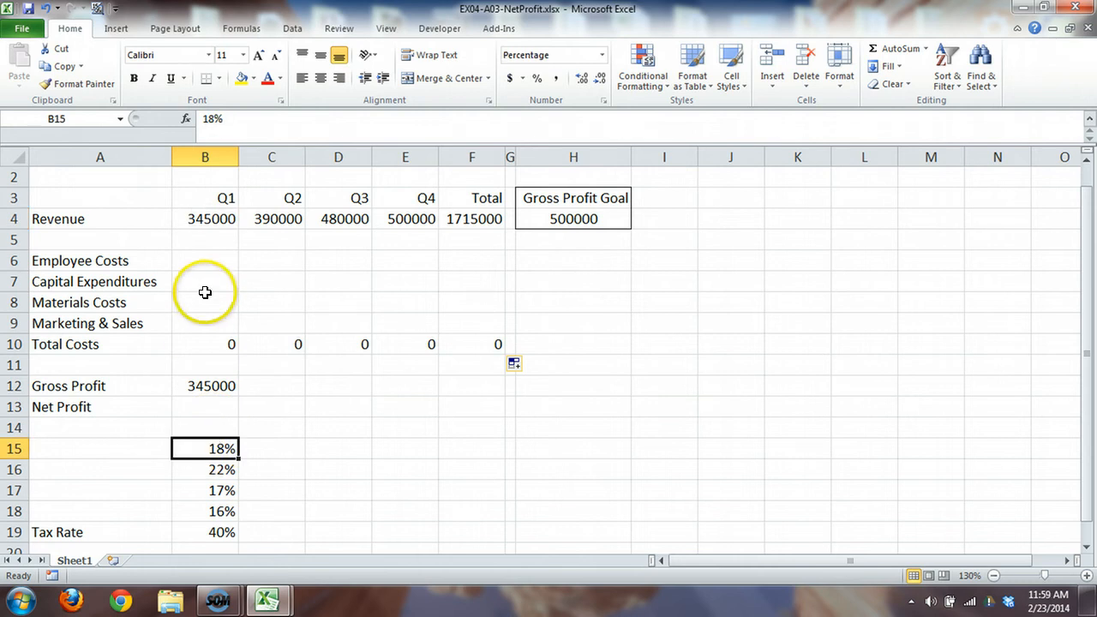
left_click(205, 263)
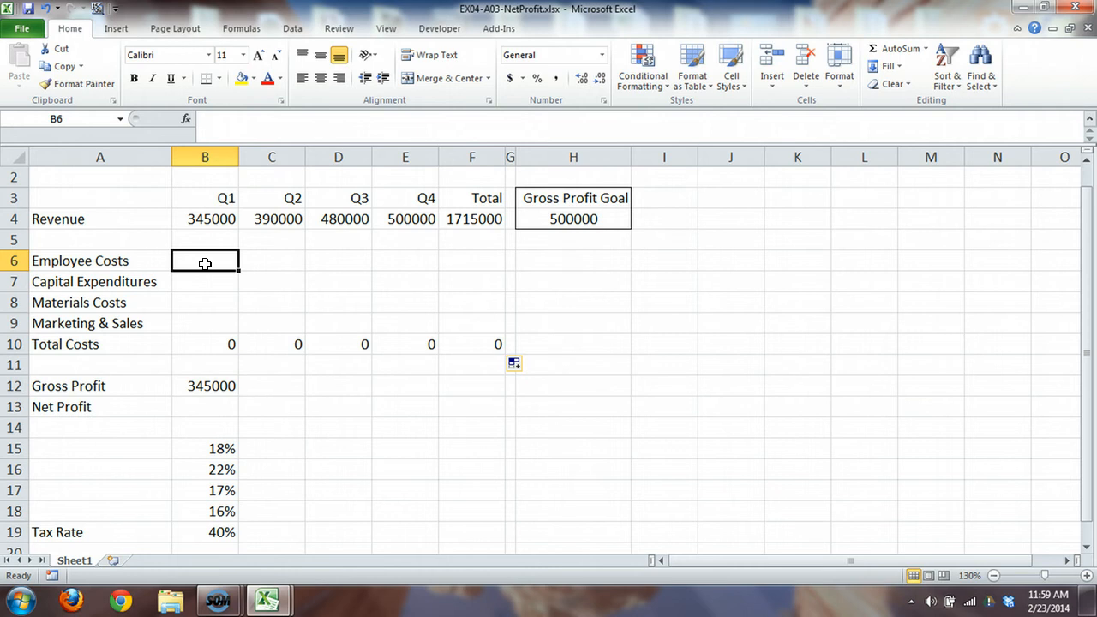
type("=b")
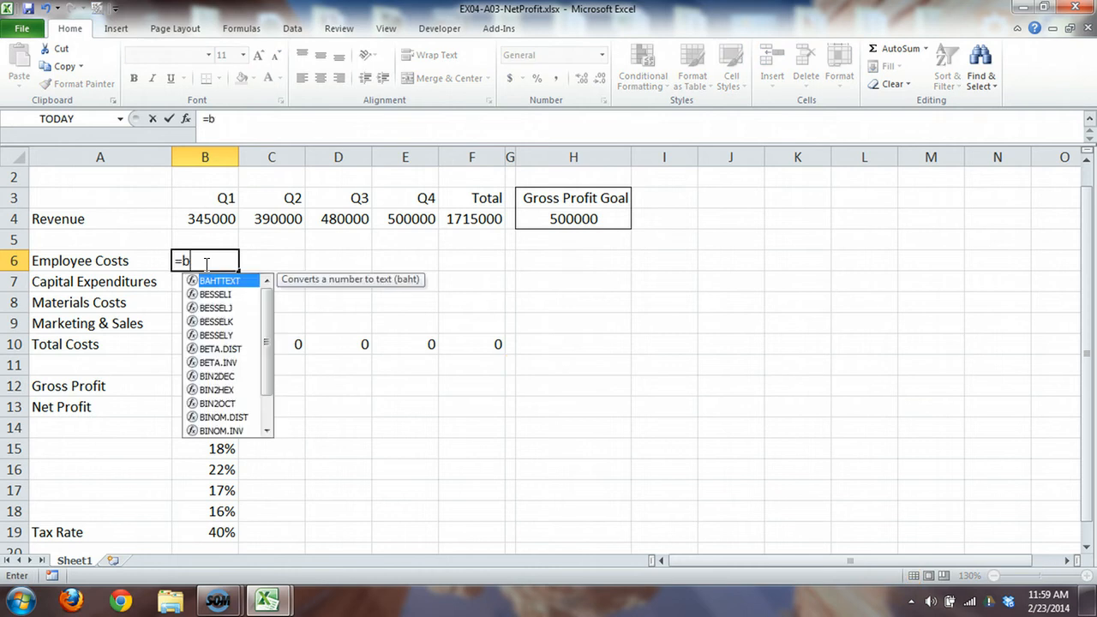
type("4 *")
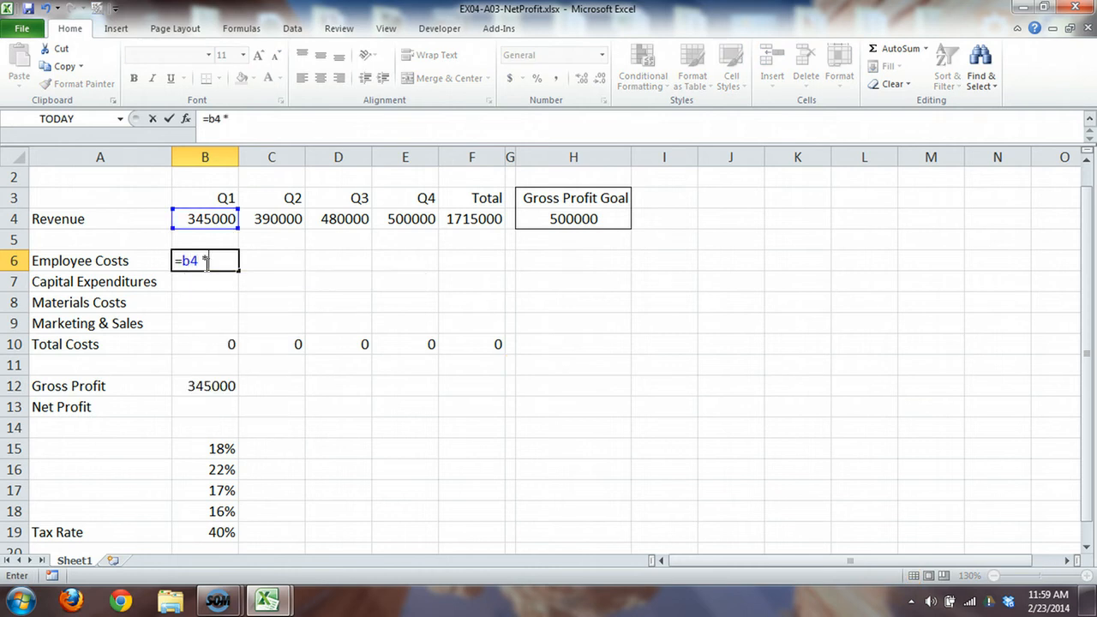
type(" b15")
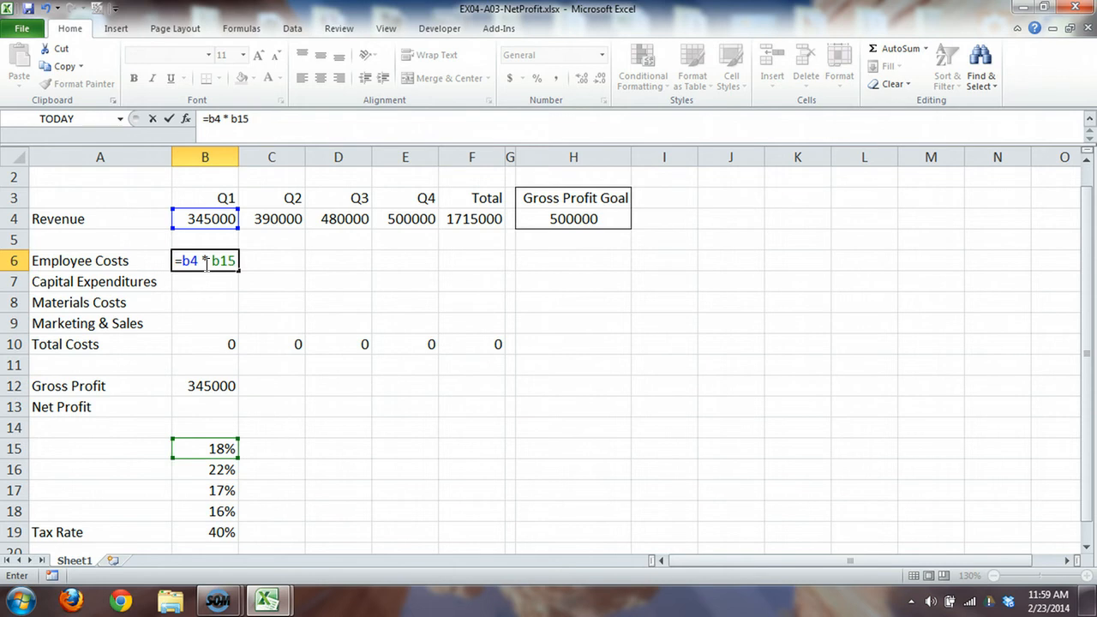
key("Return")
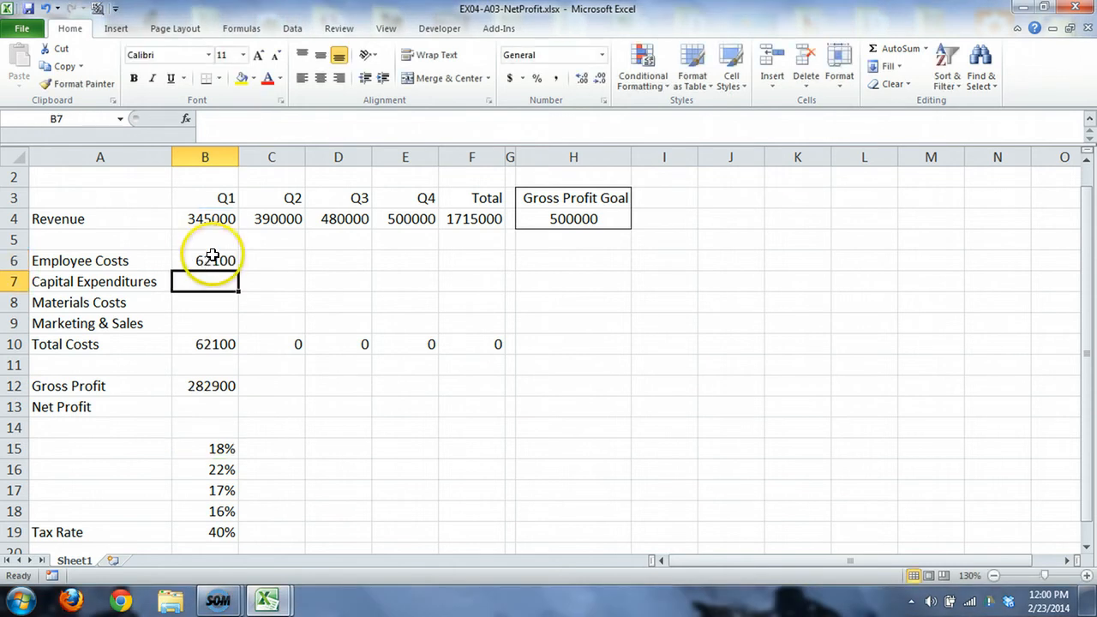
Step: Copy the Employee Costs formula from B6 across to F6 and check the cell references in each copied formula
left_click(212, 259)
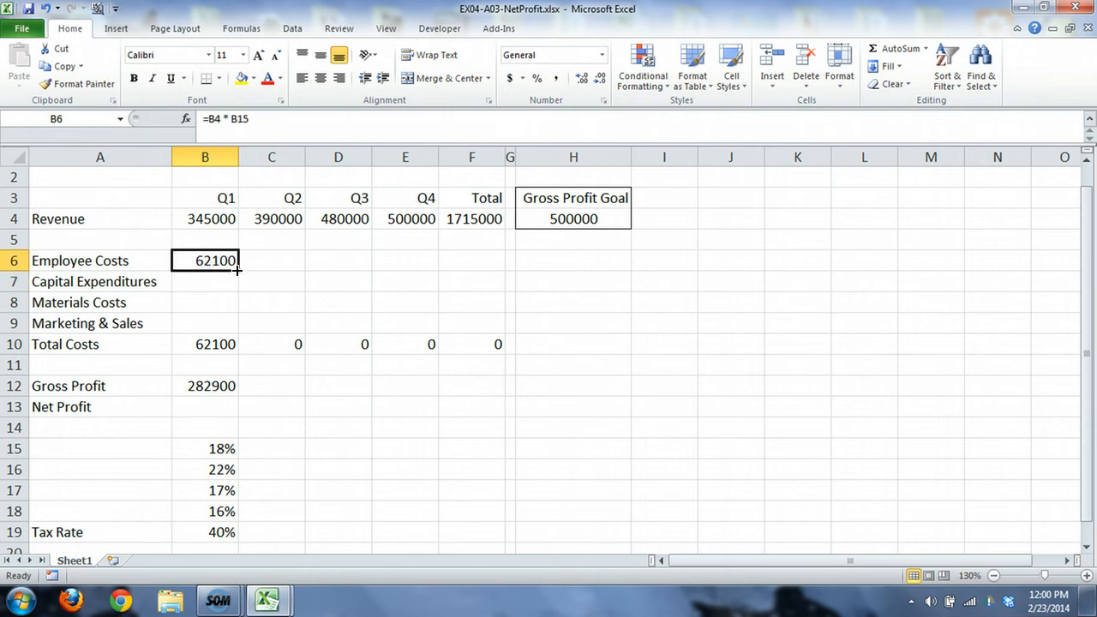
left_click_drag(239, 270, 472, 272)
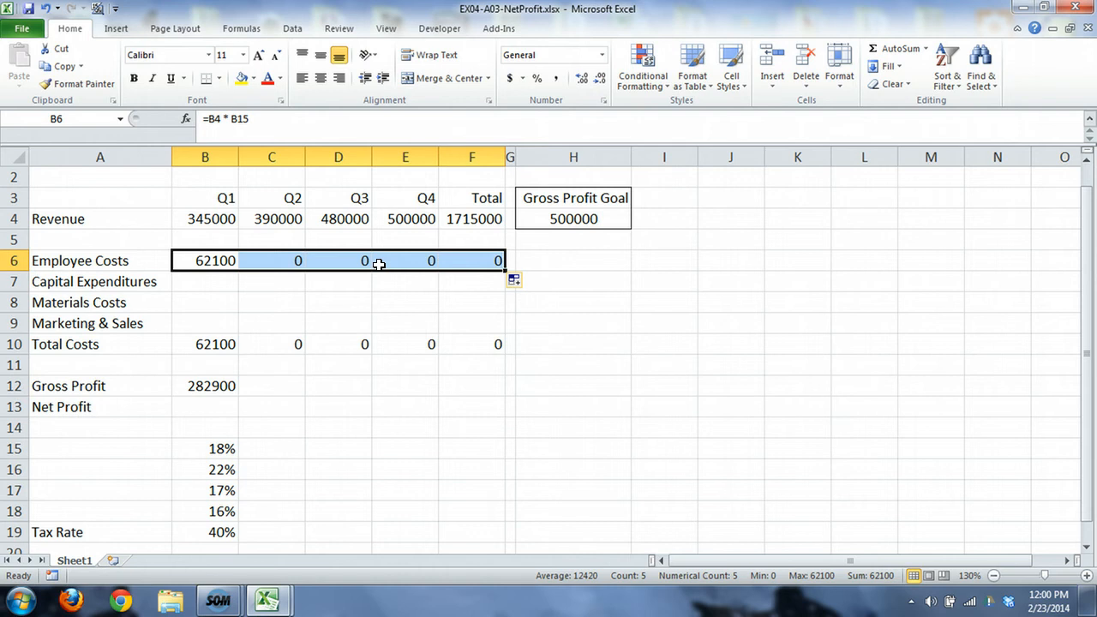
left_click(214, 264)
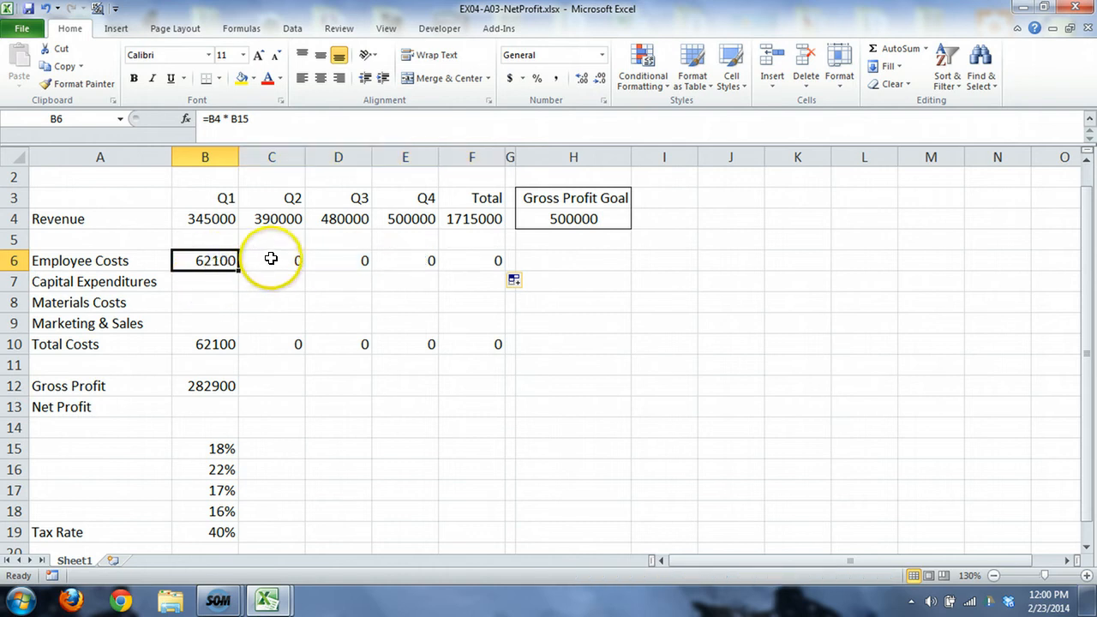
left_click(269, 262)
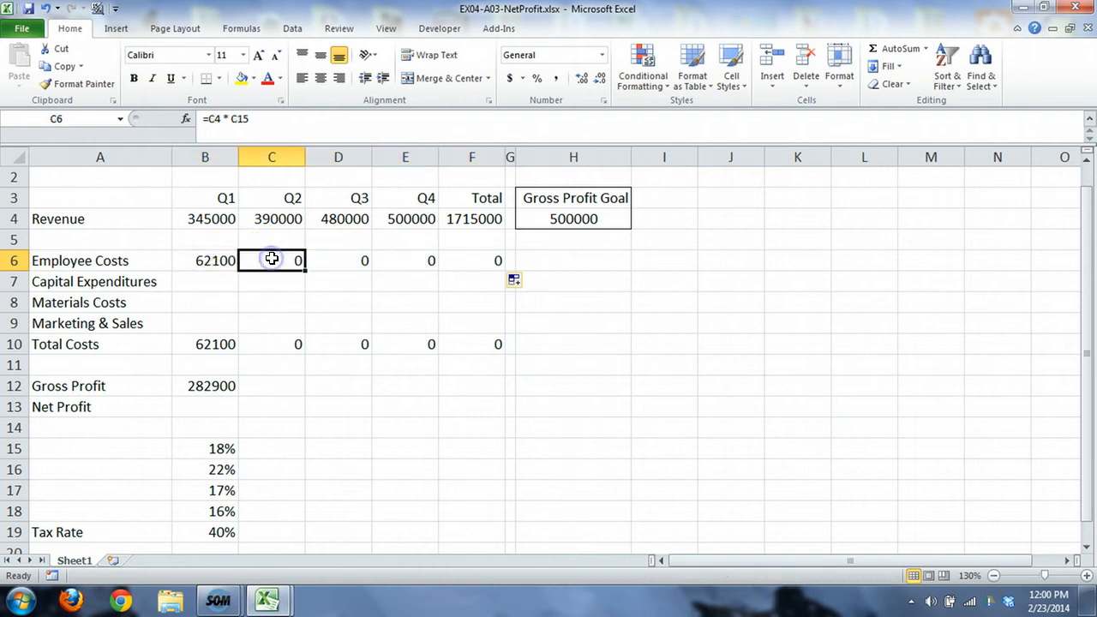
left_click(342, 259)
left_click(392, 263)
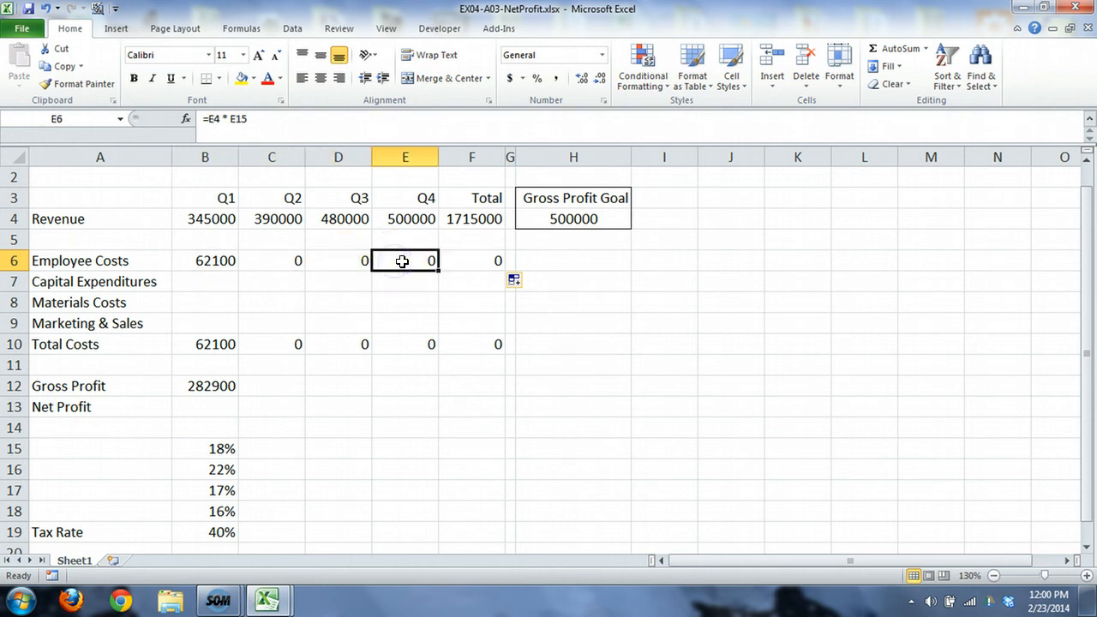
left_click(460, 261)
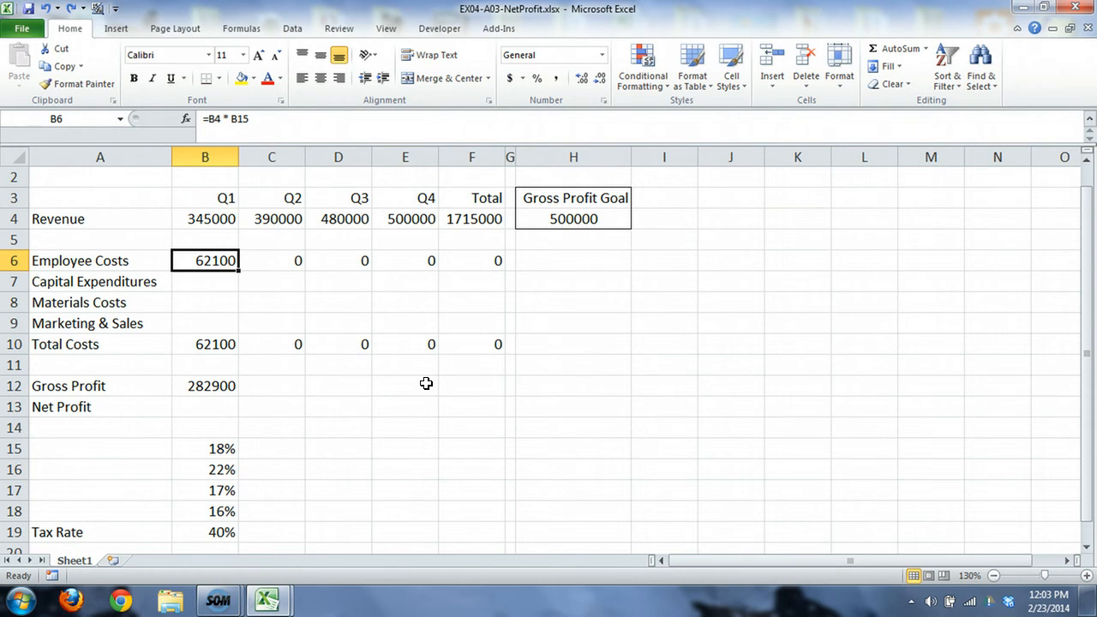
Step: Make the employee cost rate an absolute reference in B6, so that the formula reads =B4 * $B$15
left_click(230, 118)
type("$B")
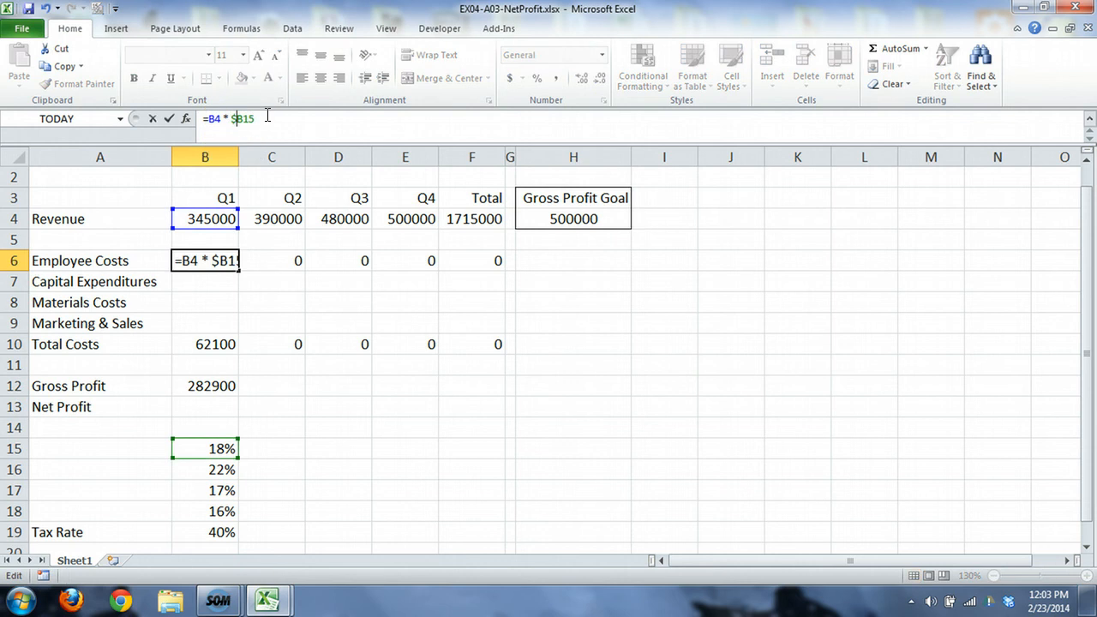
type("$")
key("Return")
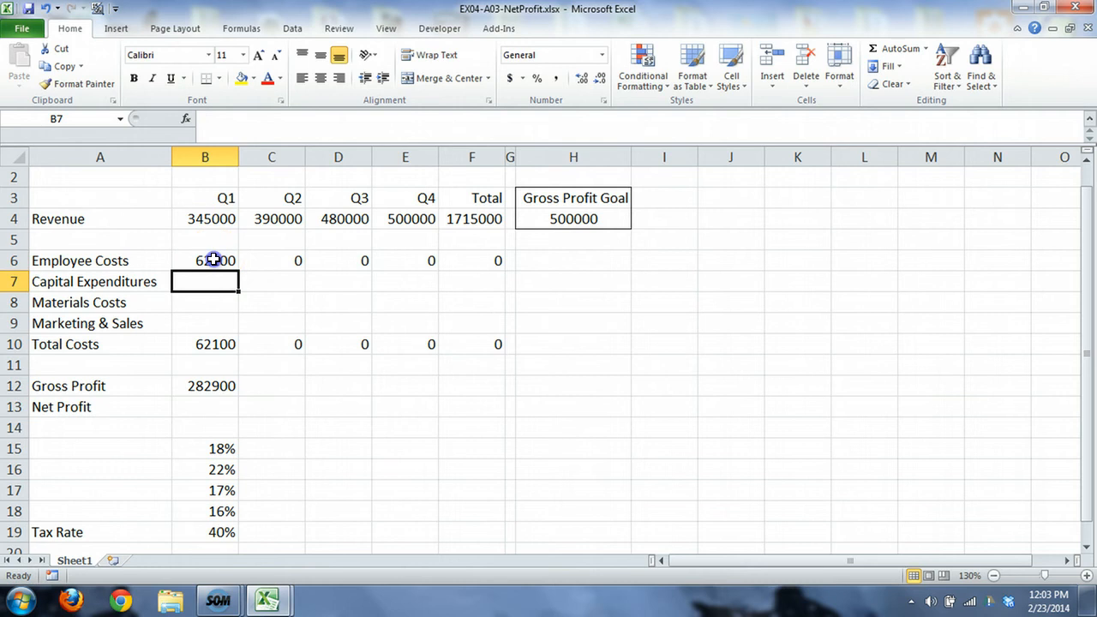
Step: Fill the absolute-reference Employee Costs formula from B6 across to F6 and inspect the copied formulas cell by cell
left_click(213, 260)
left_click_drag(235, 270, 486, 267)
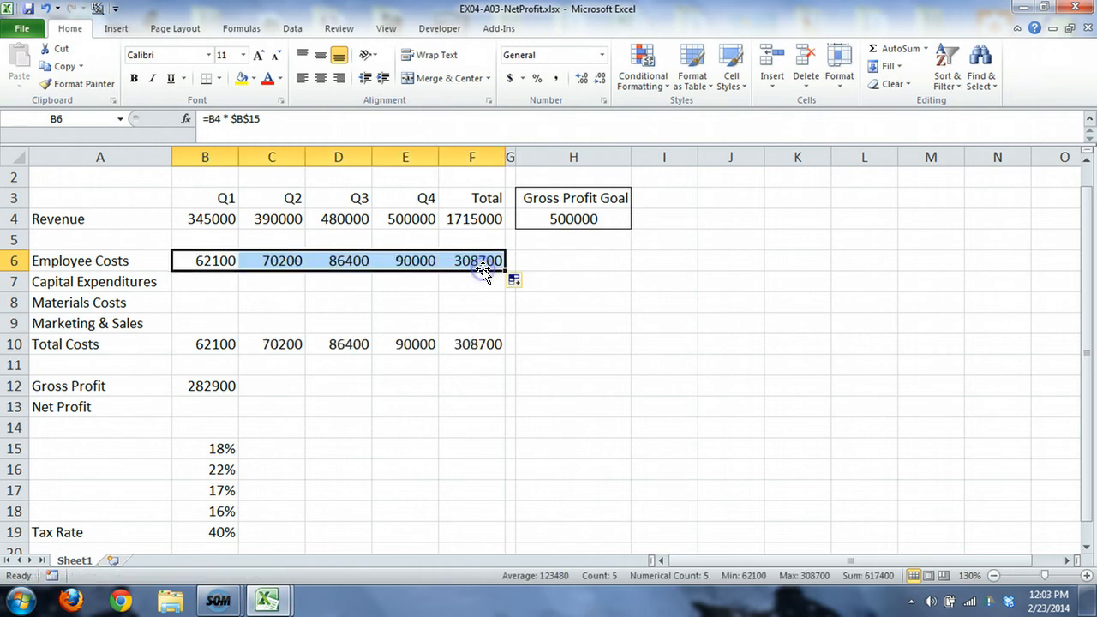
left_click(293, 262)
left_click(347, 261)
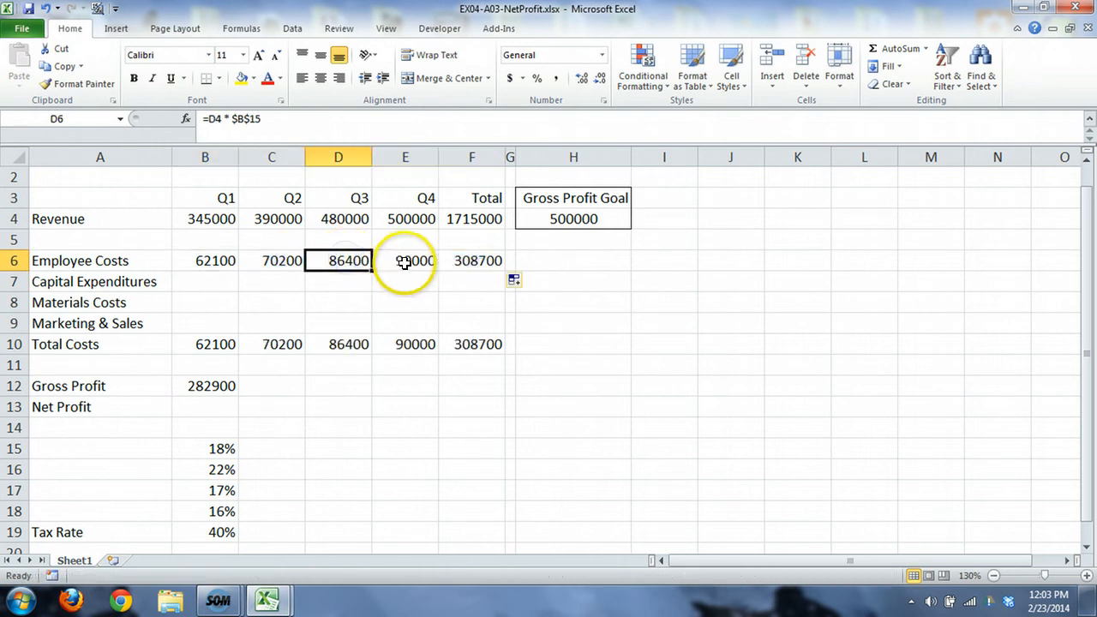
left_click(404, 262)
left_click(459, 262)
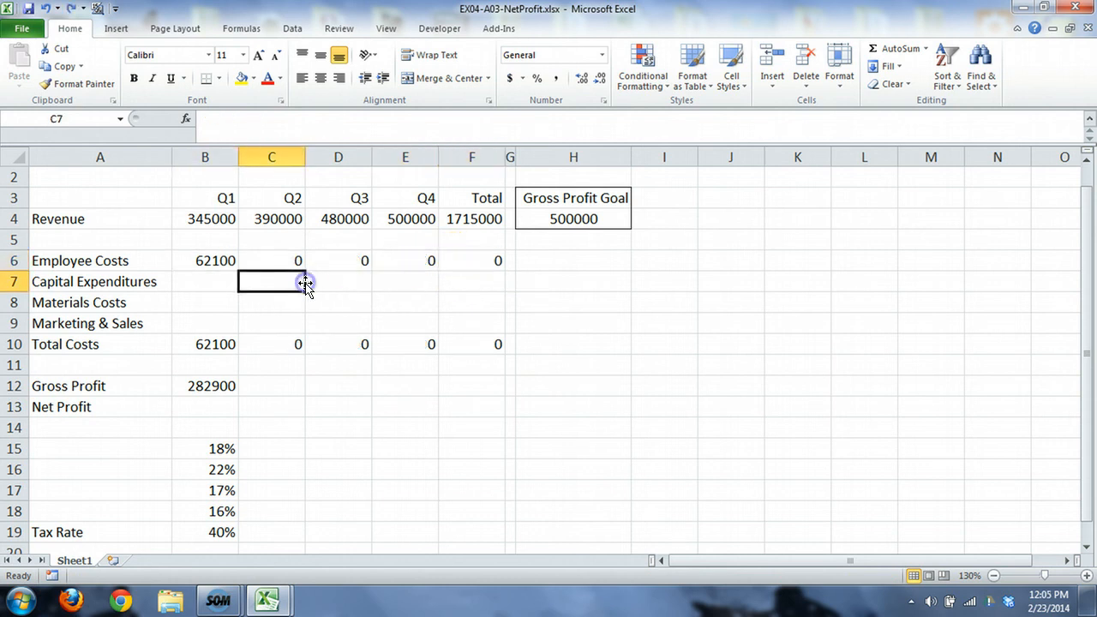
Step: Clear the Employee Costs cells C6:F6, keeping only the Q1 formula in B6
left_click_drag(297, 257, 481, 270)
key("Delete")
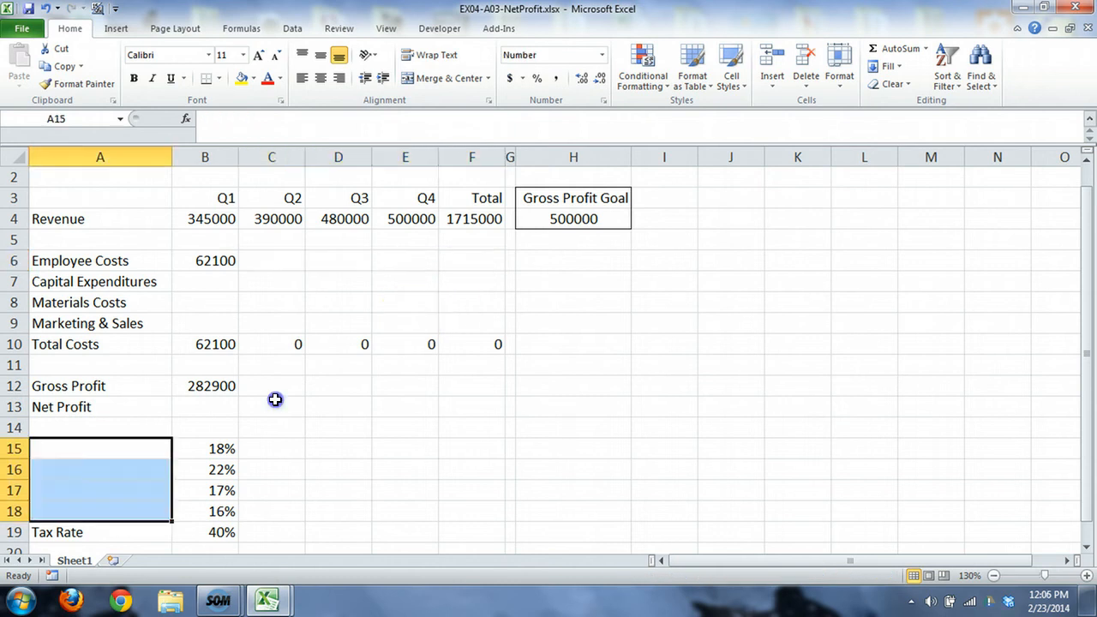
left_click(274, 400)
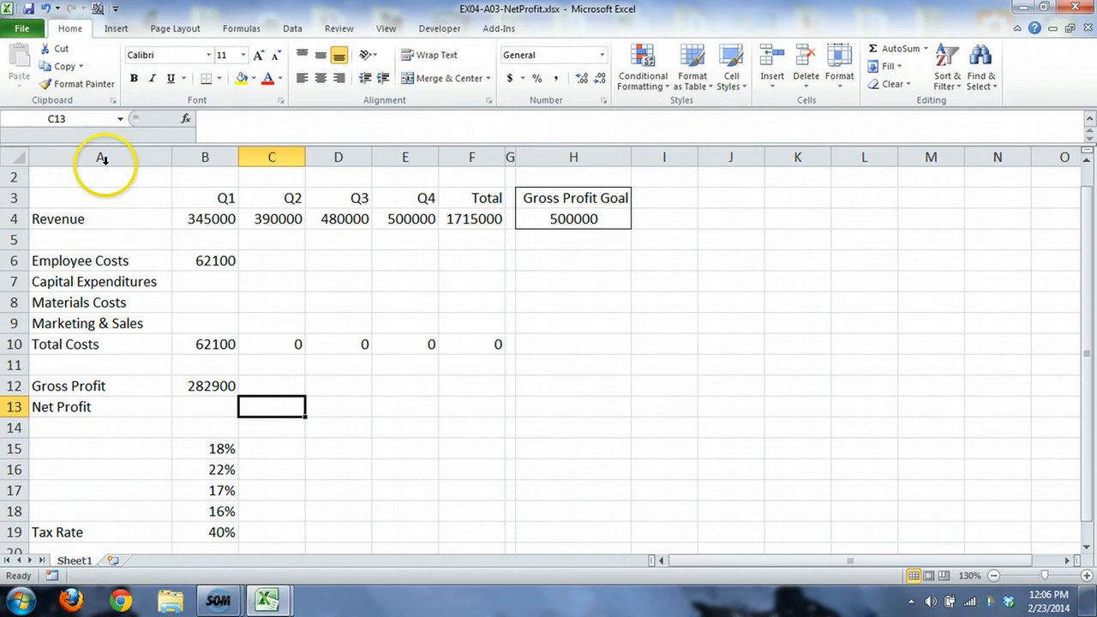
Step: Copy the four cost labels from A6:A9 into A15:A18, labelling the percentage rates, and end the copy mode
left_click(101, 259)
left_click_drag(101, 259, 97, 316)
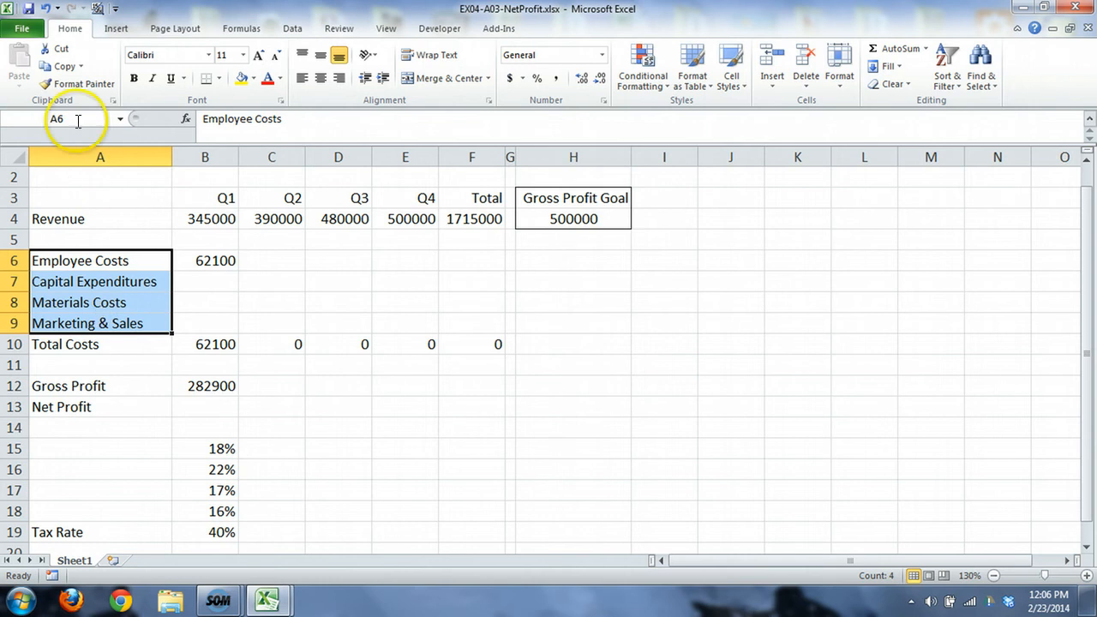
left_click(68, 70)
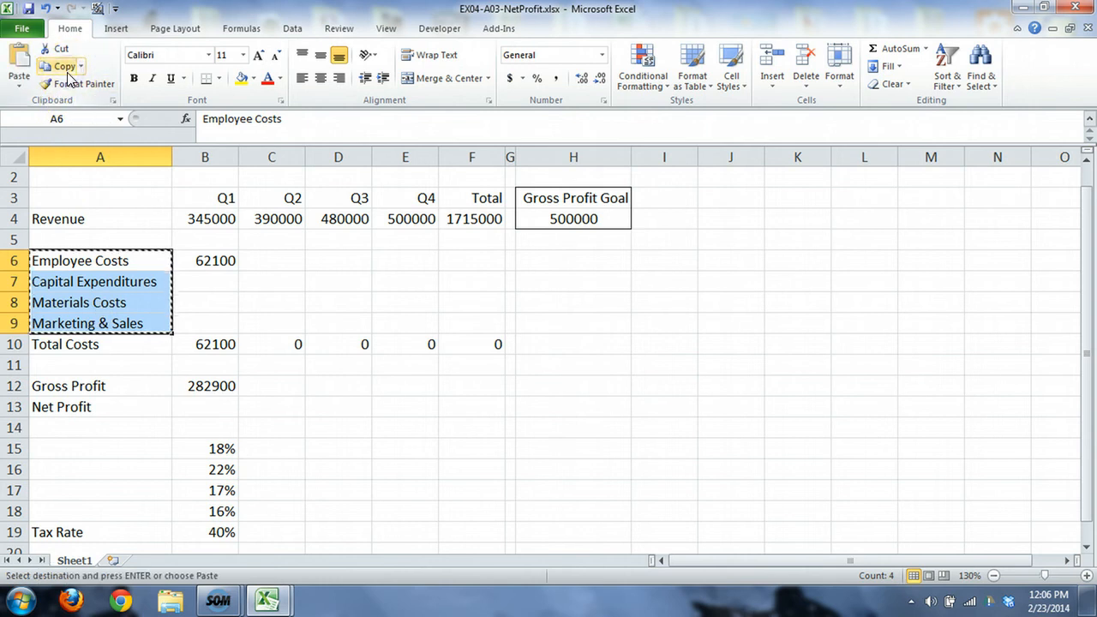
left_click(85, 442)
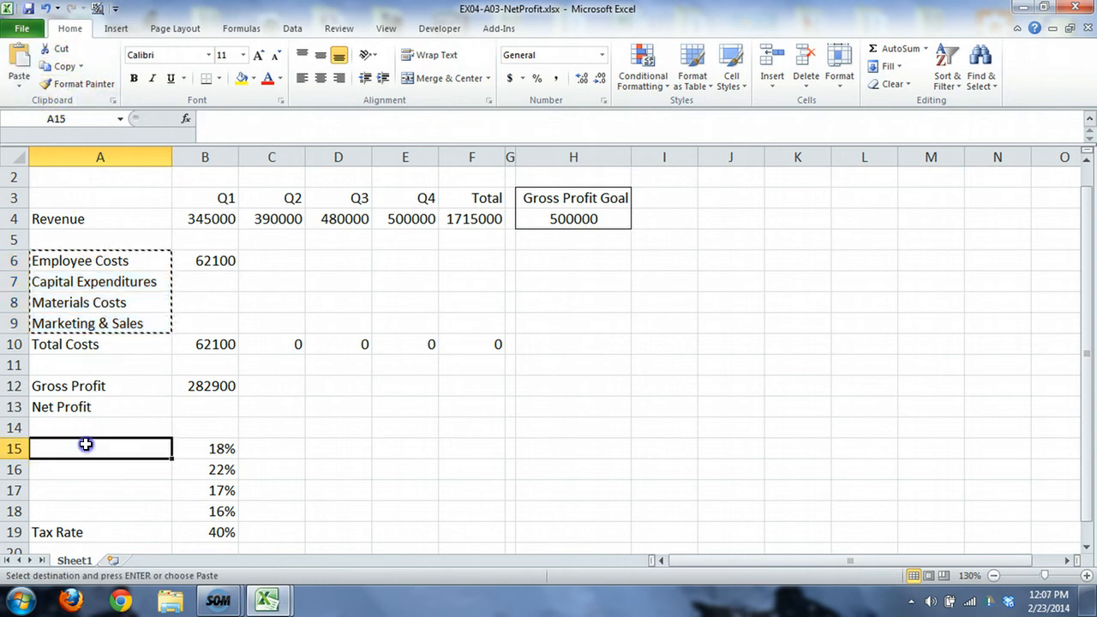
left_click(20, 64)
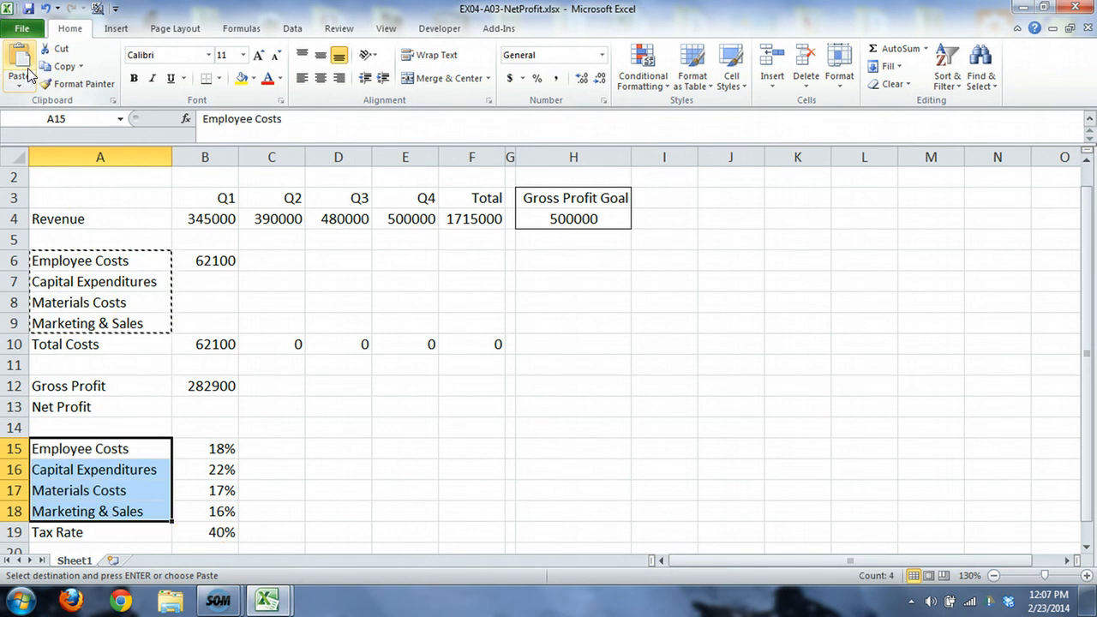
left_click(145, 368)
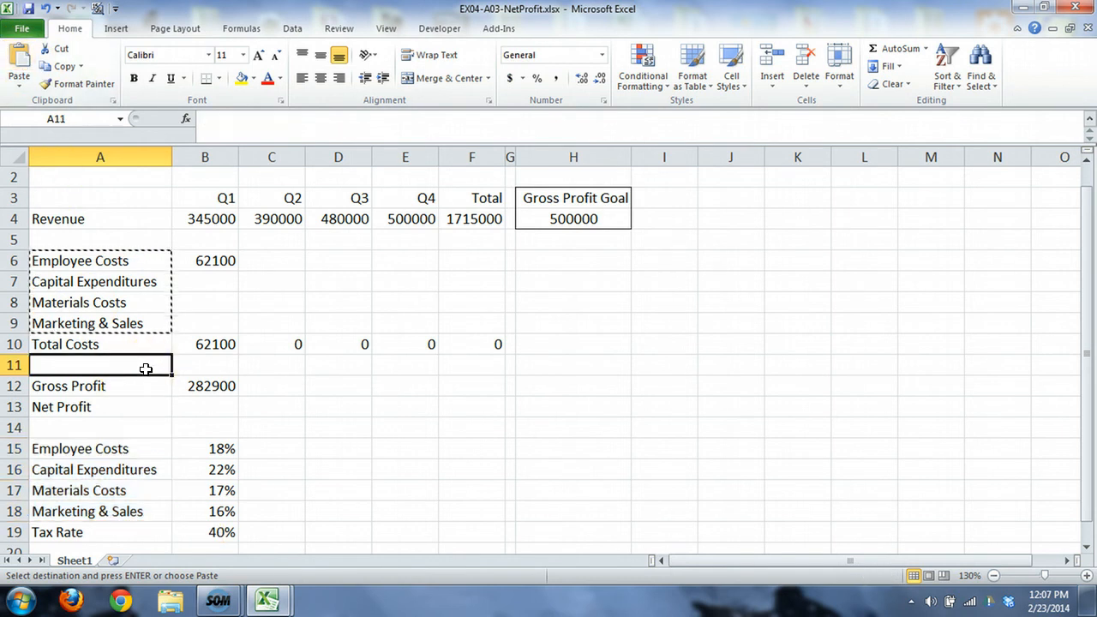
key("Escape")
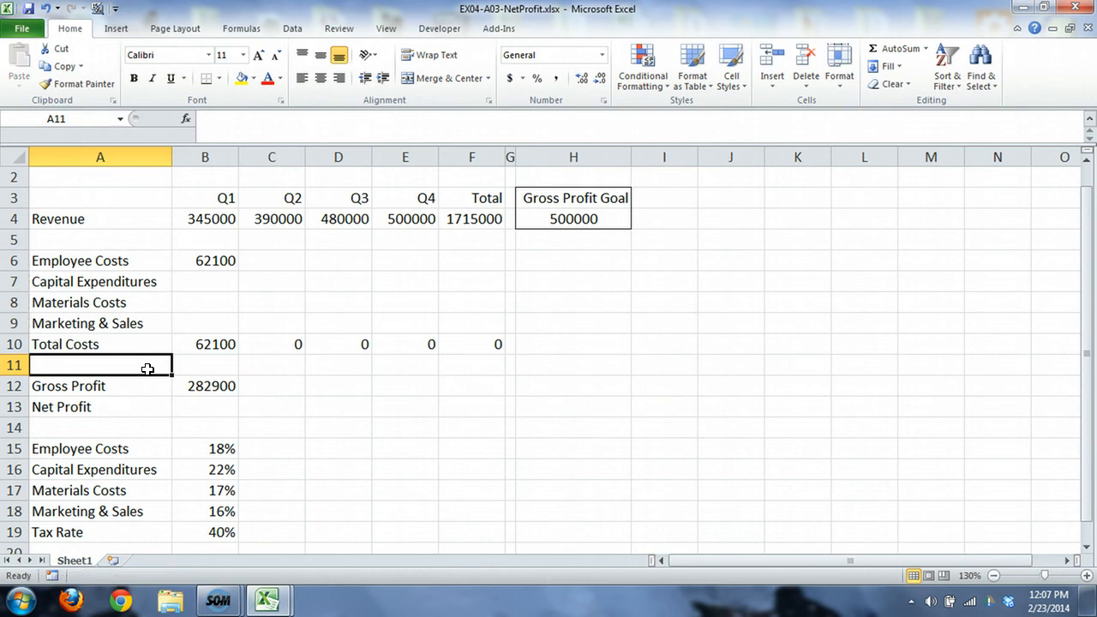
Step: Examine which Q1 revenue and rate cells, B4 and B16:B18, belong to the empty cost cells B7:B9, beginning with Capital Expenditures
left_click_drag(222, 276, 221, 315)
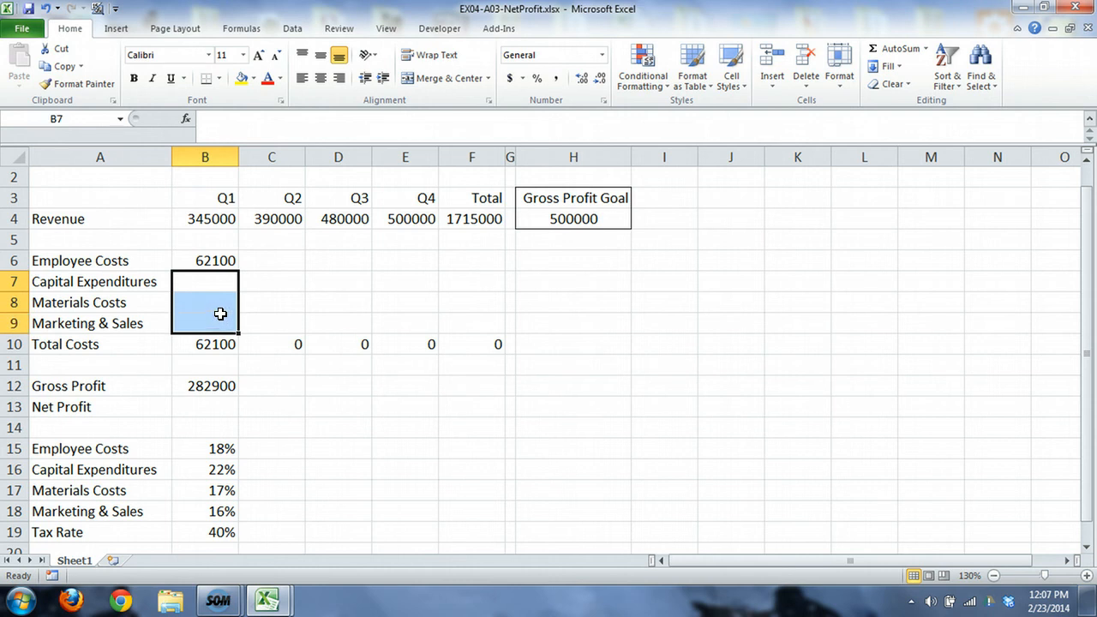
left_click(221, 216)
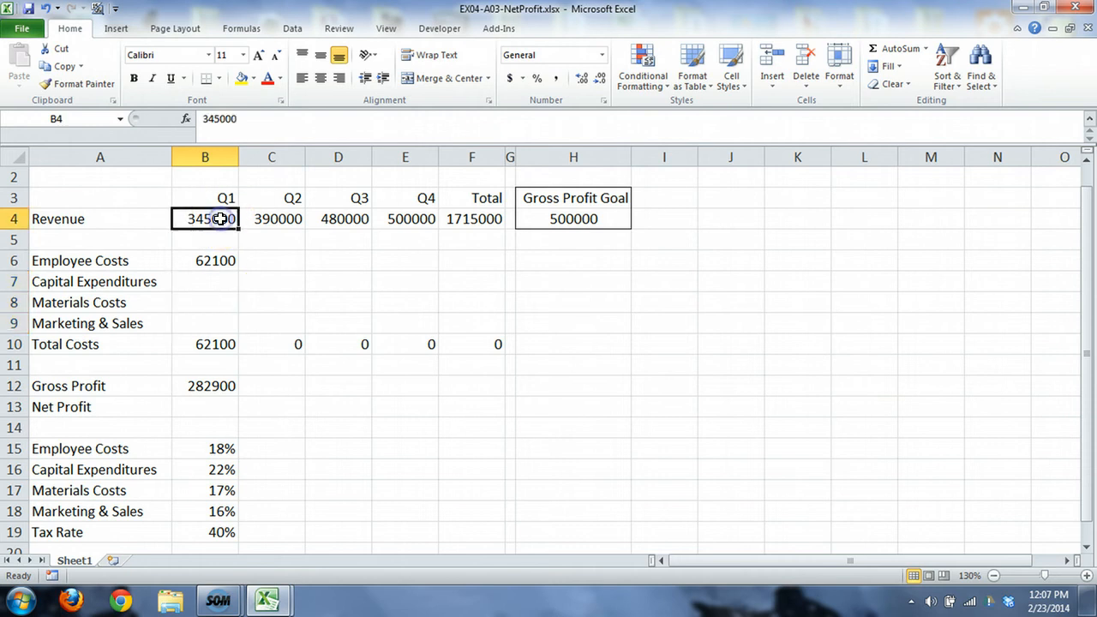
left_click(222, 445)
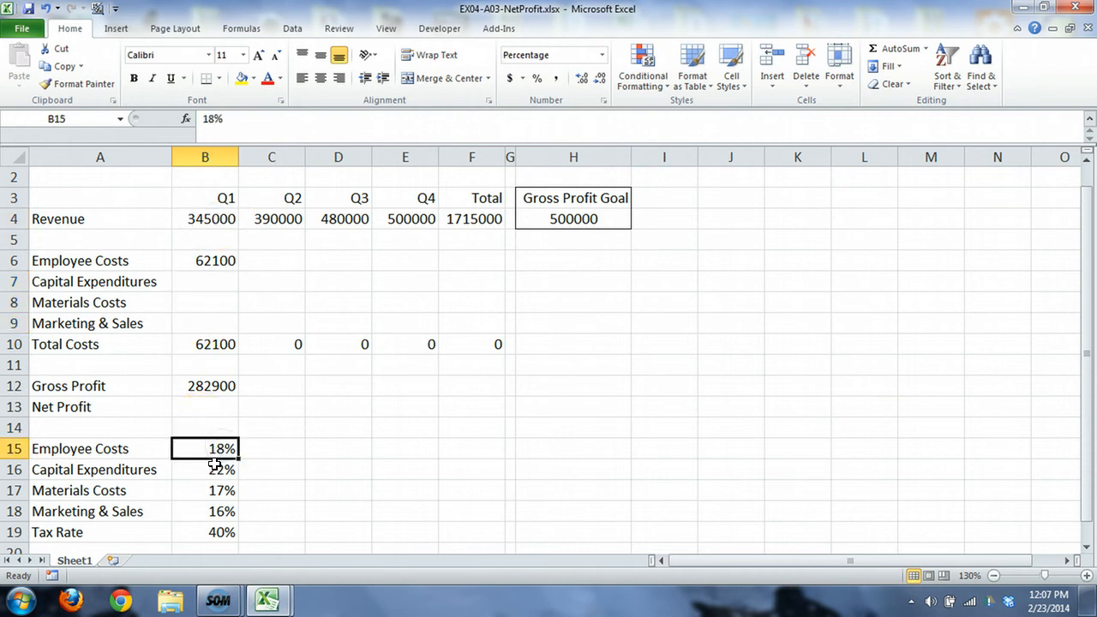
left_click_drag(215, 468, 215, 514)
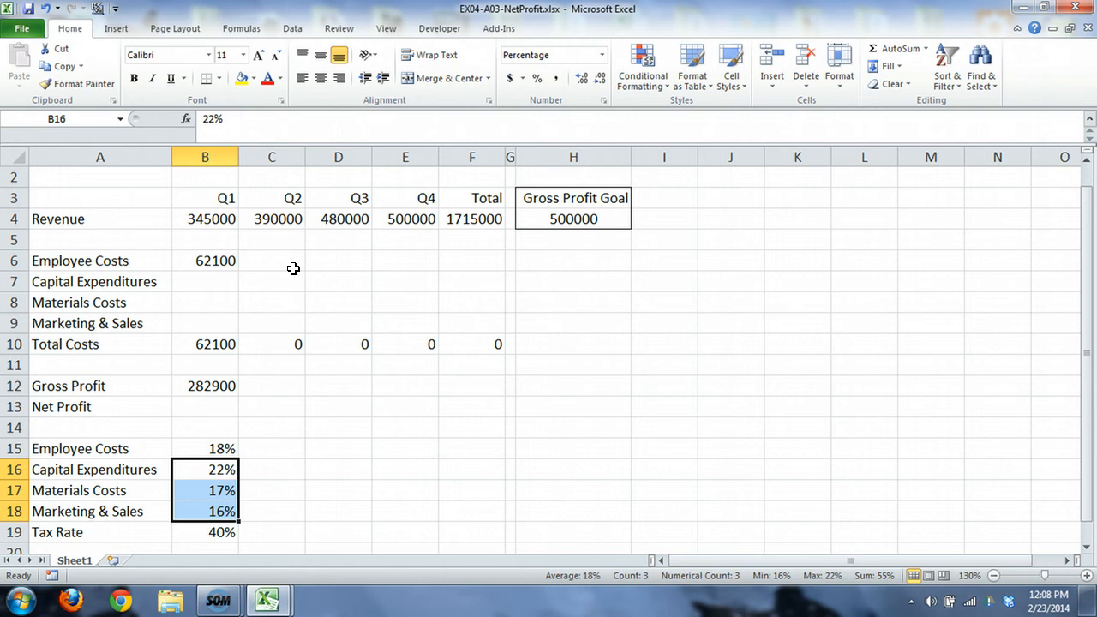
left_click(223, 281)
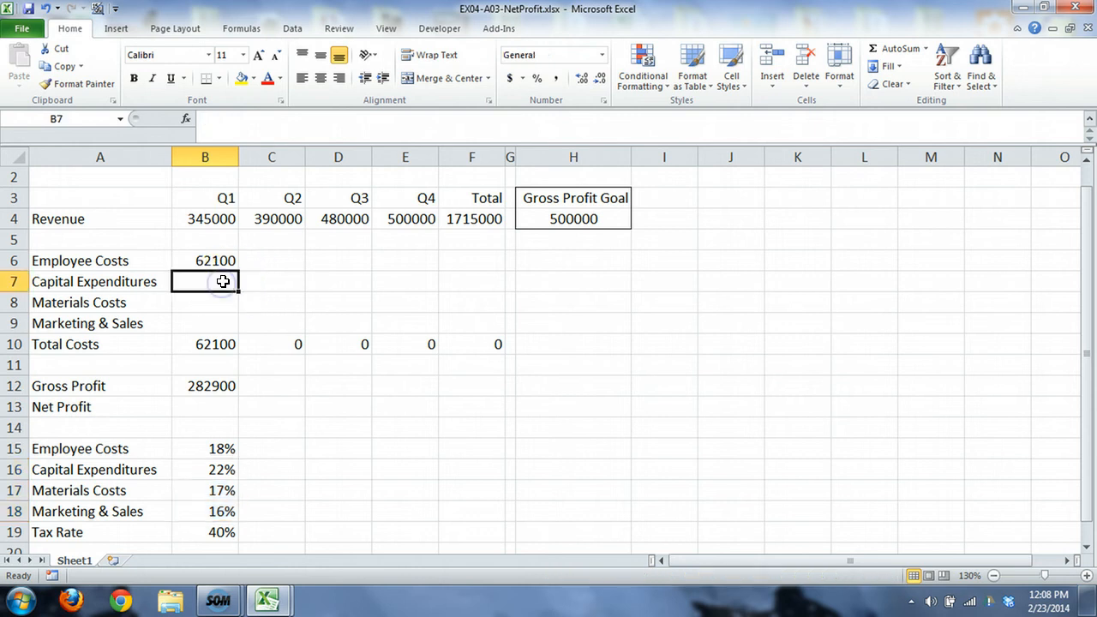
left_click(228, 218)
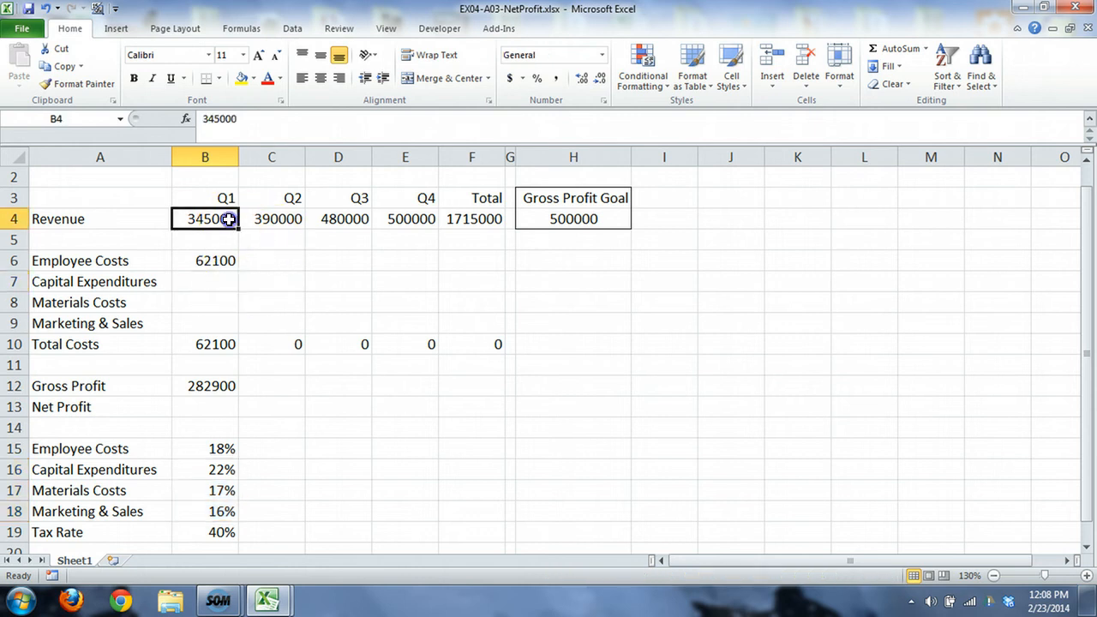
left_click(210, 470)
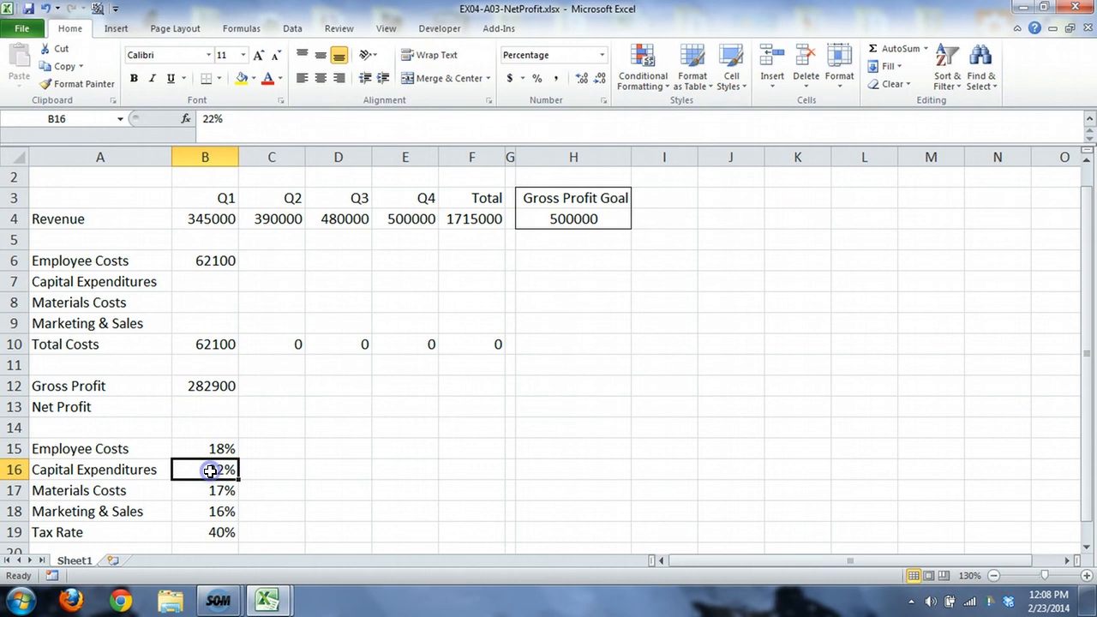
left_click(137, 281)
left_click(192, 278)
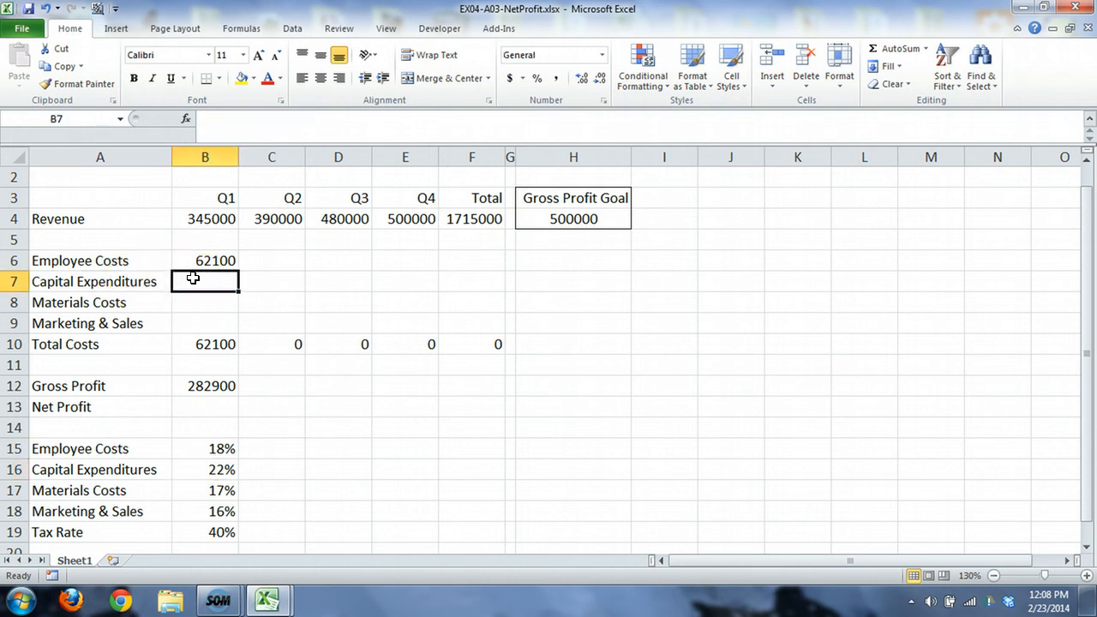
Step: Calculate Q1 Capital Expenditures in B7 with the formula =B4*$B$16
type("=b4")
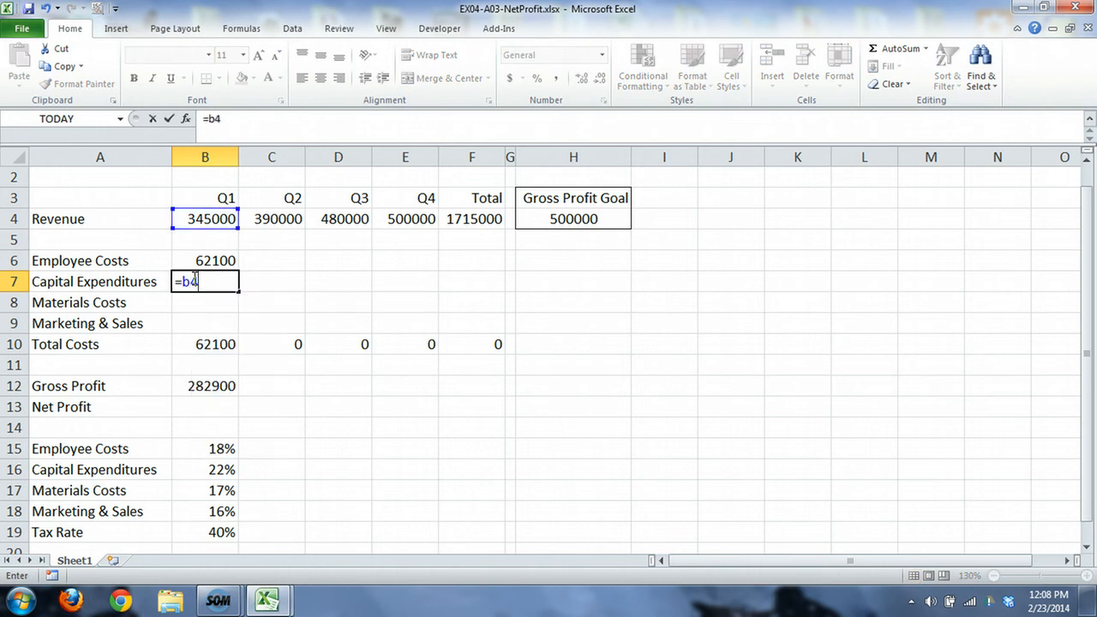
type("*$b$16")
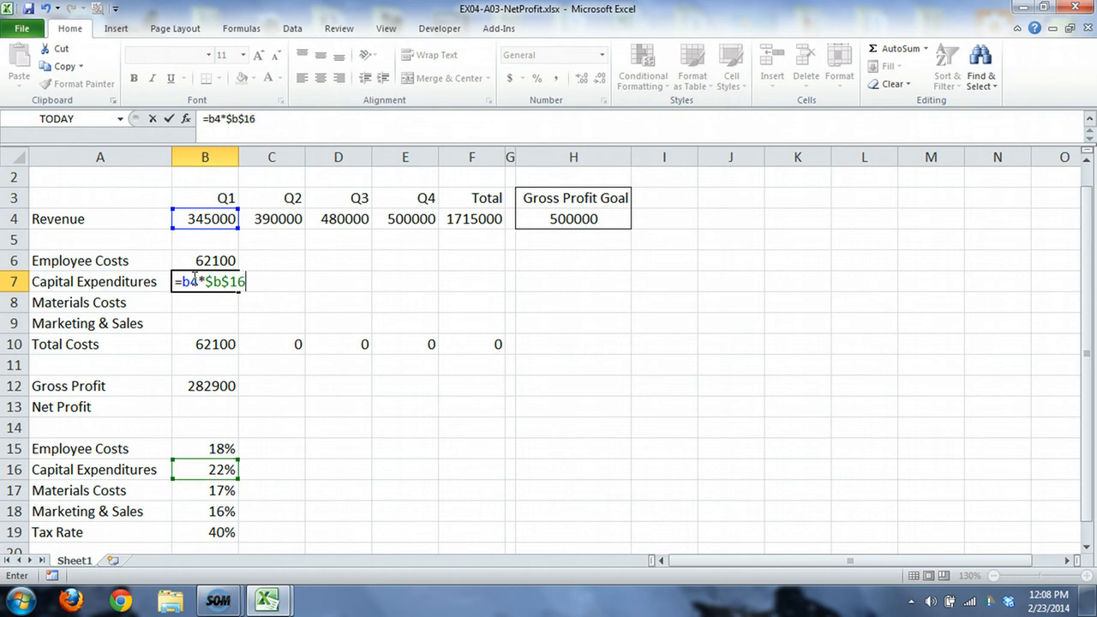
key("Return")
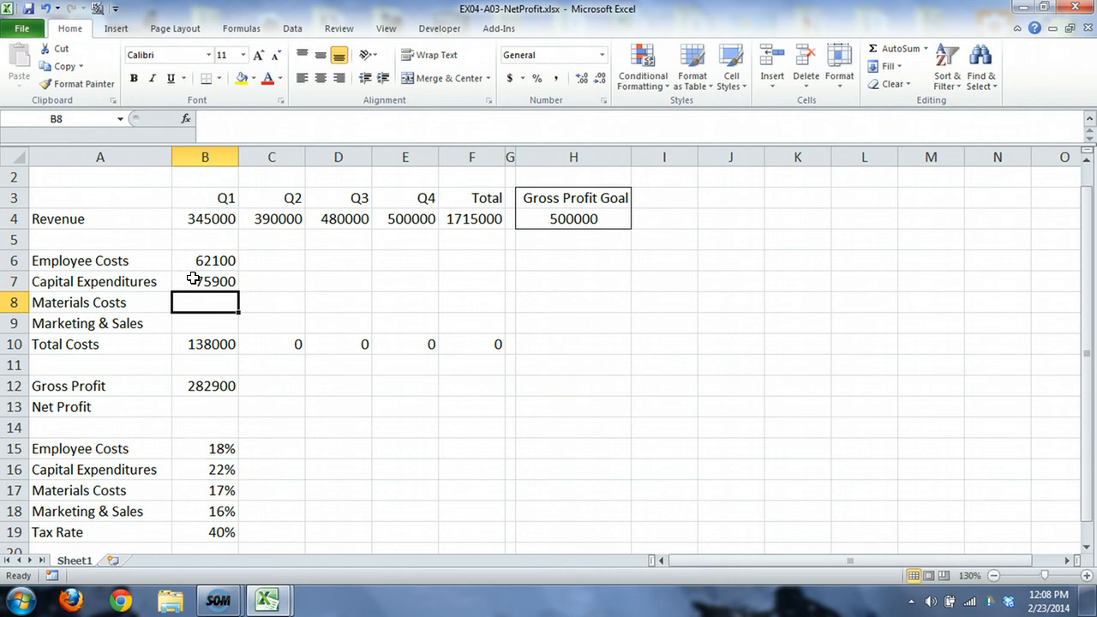
Step: Calculate Q1 Materials Costs in B8 with the formula =B4*$B$17
type("=")
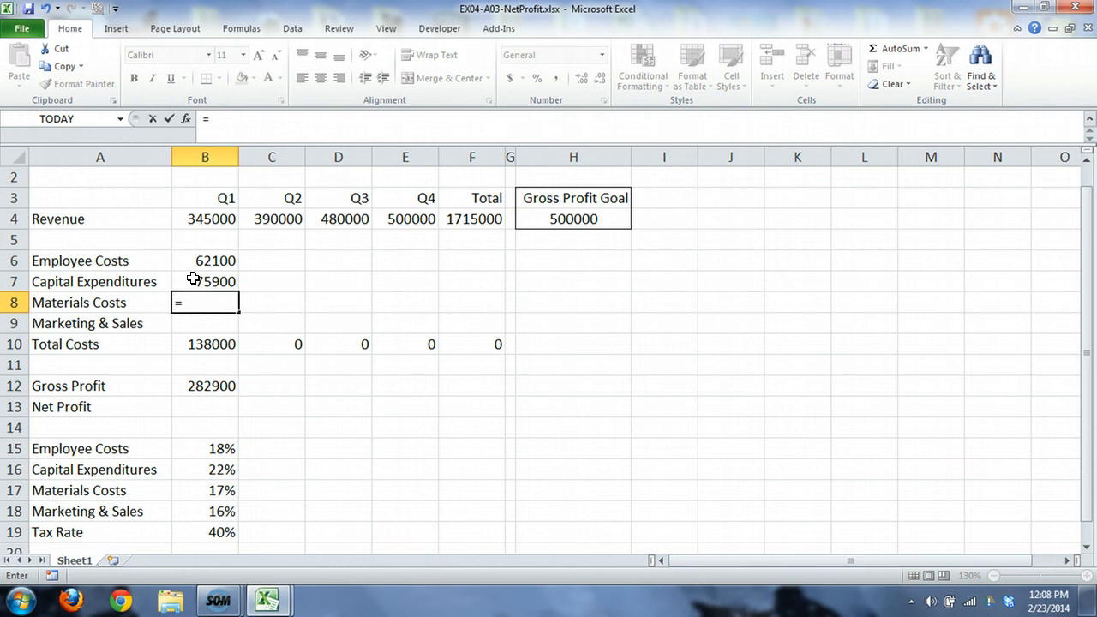
type("B4")
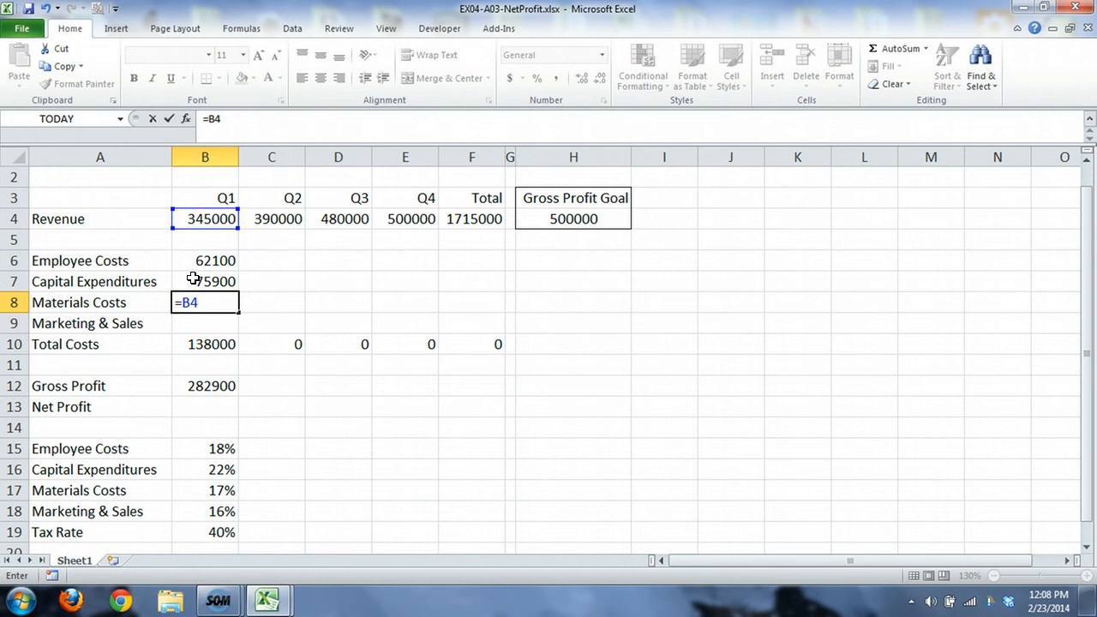
type("*B")
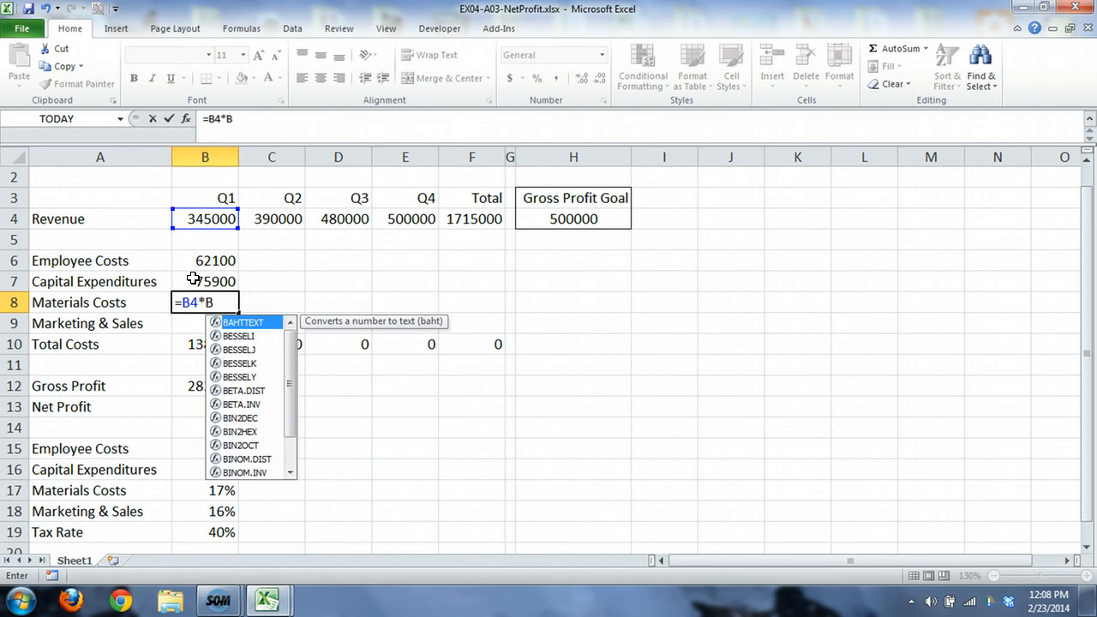
key("BackSpace")
type("$B$17")
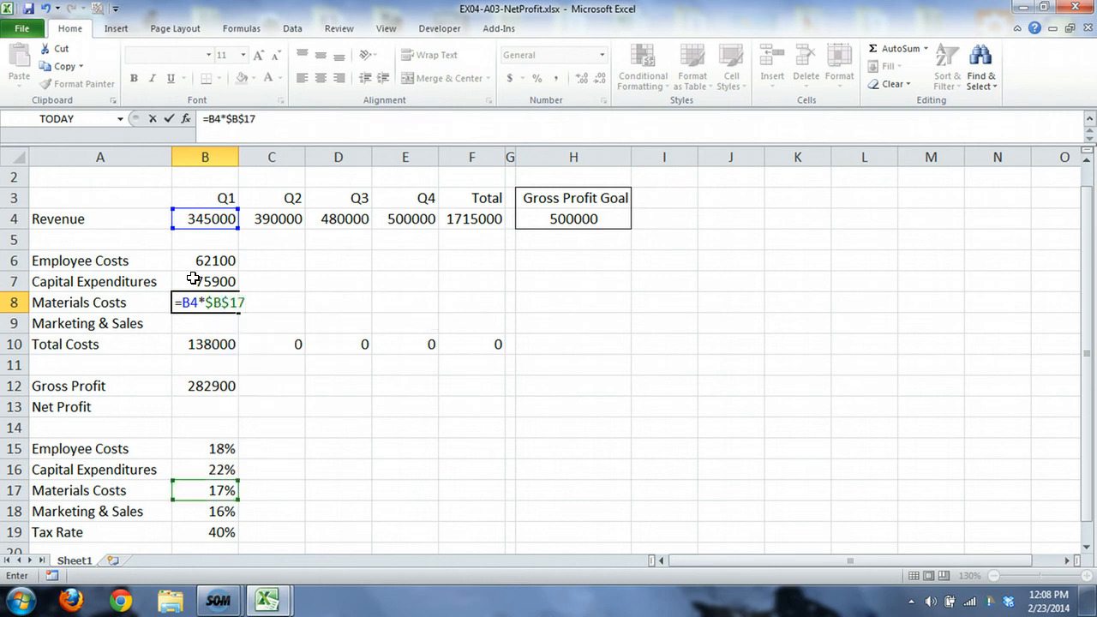
key("Return")
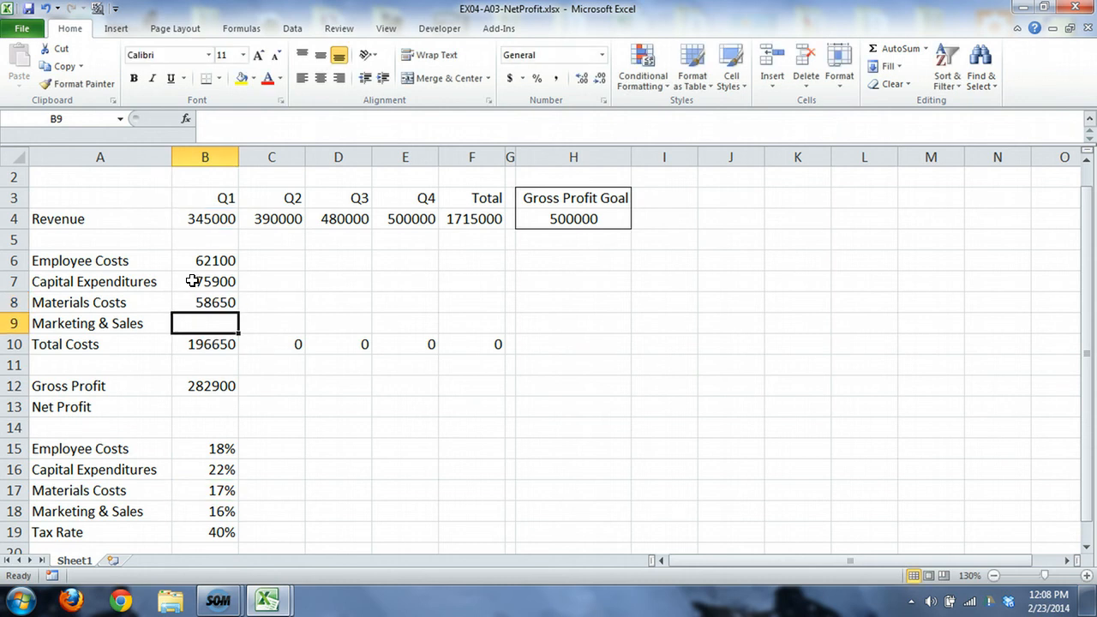
Step: Calculate Q1 Marketing & Sales in B9 with the formula =B4*$B$18
type("=B")
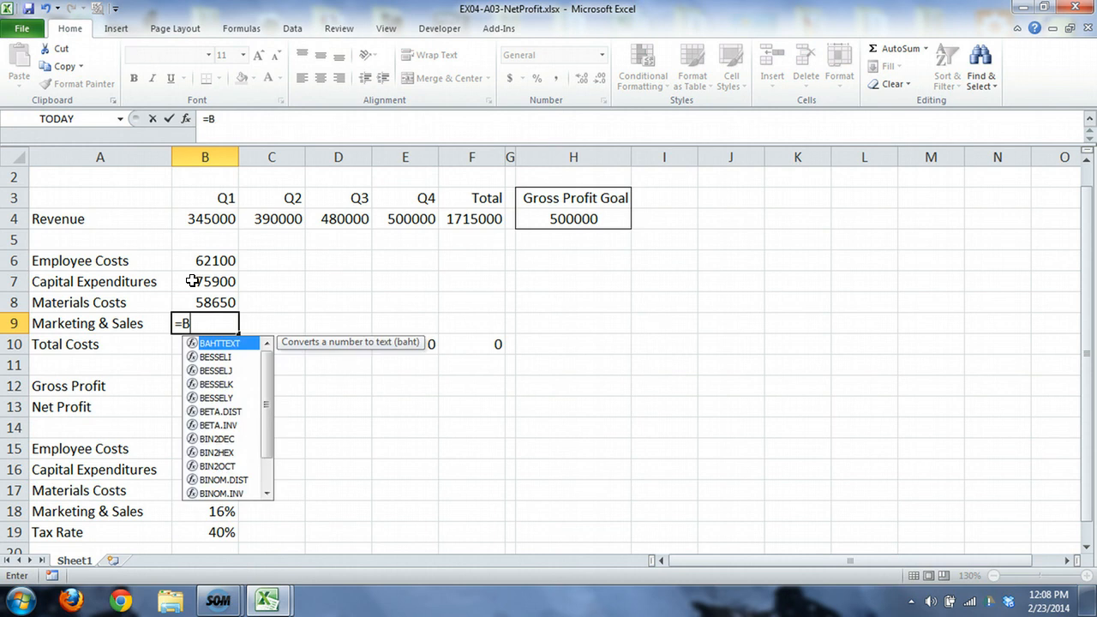
type("4")
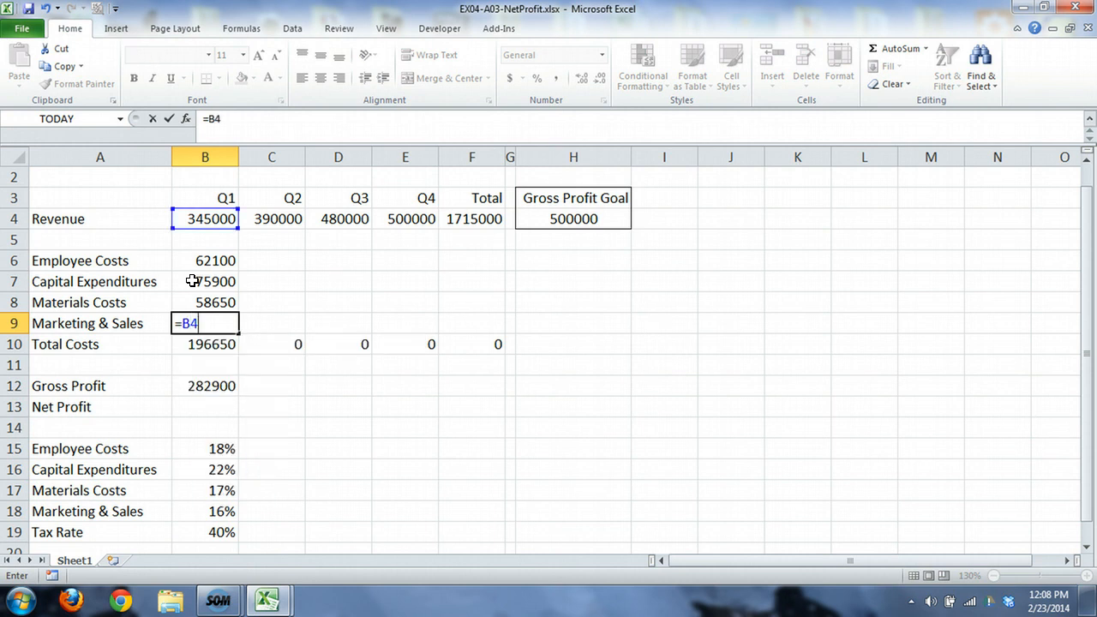
type("*$B$18")
key("Return")
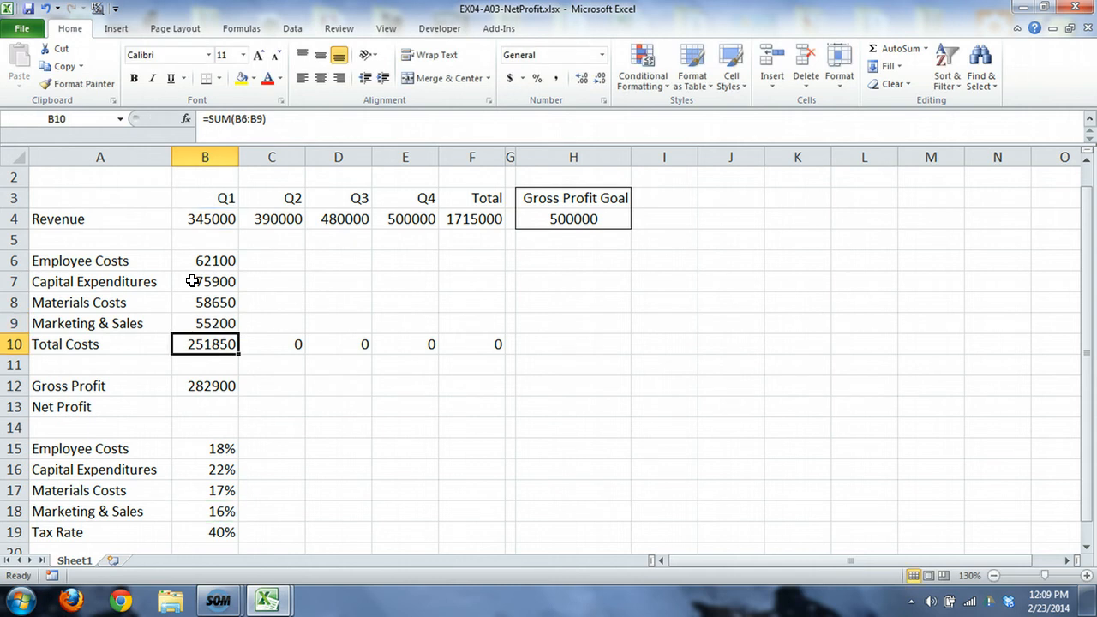
Step: Fill the cost formulas in B7:B9 across to column F and inspect the copied Marketing & Sales formulas
left_click_drag(192, 281, 489, 319)
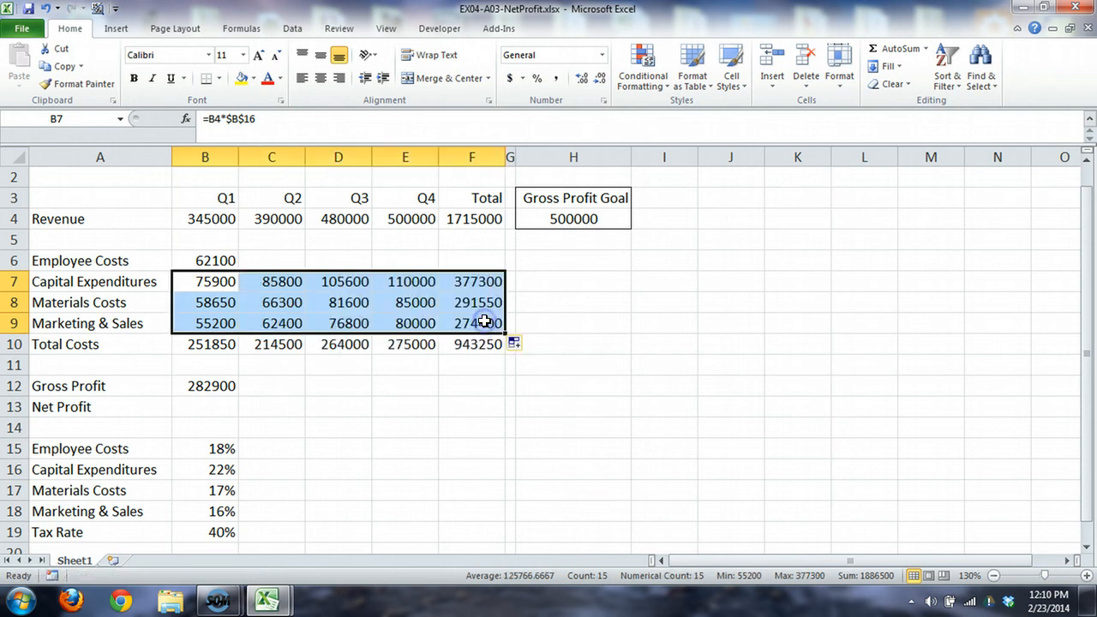
left_click(281, 313)
left_click(333, 321)
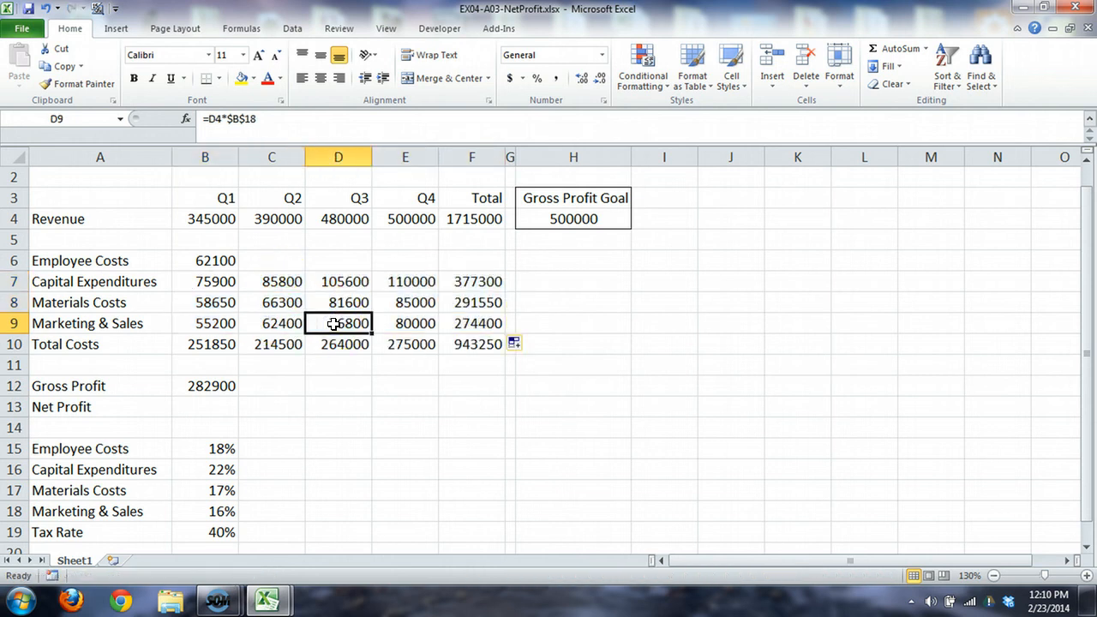
Step: Undo the fill across the quarters and clear the Q1 cost formulas in B7:B9
key("ctrl+z")
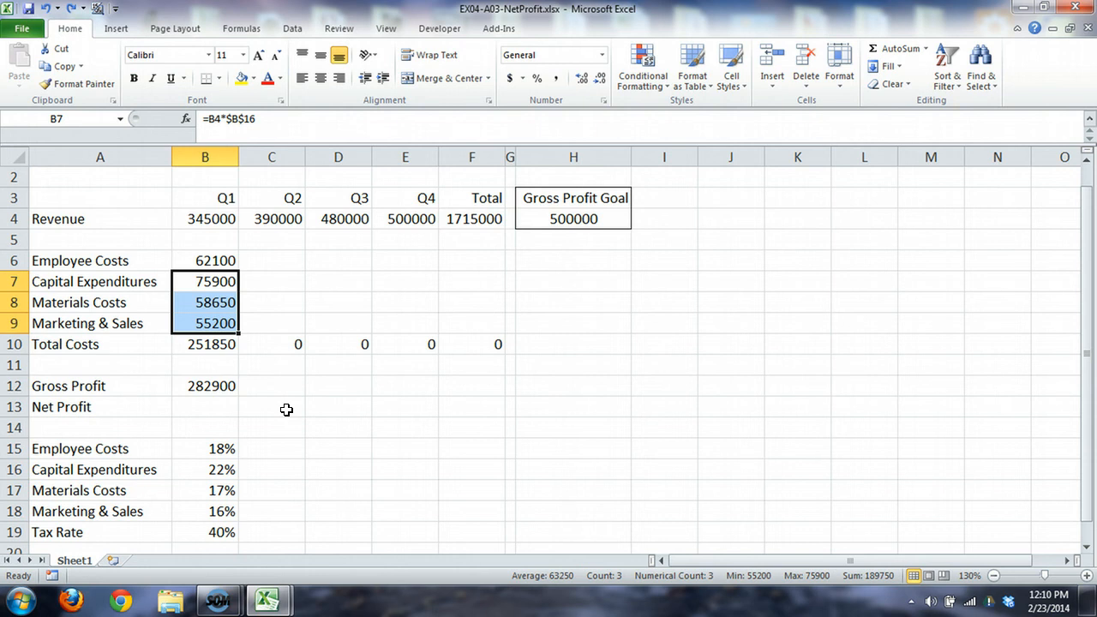
key("Delete")
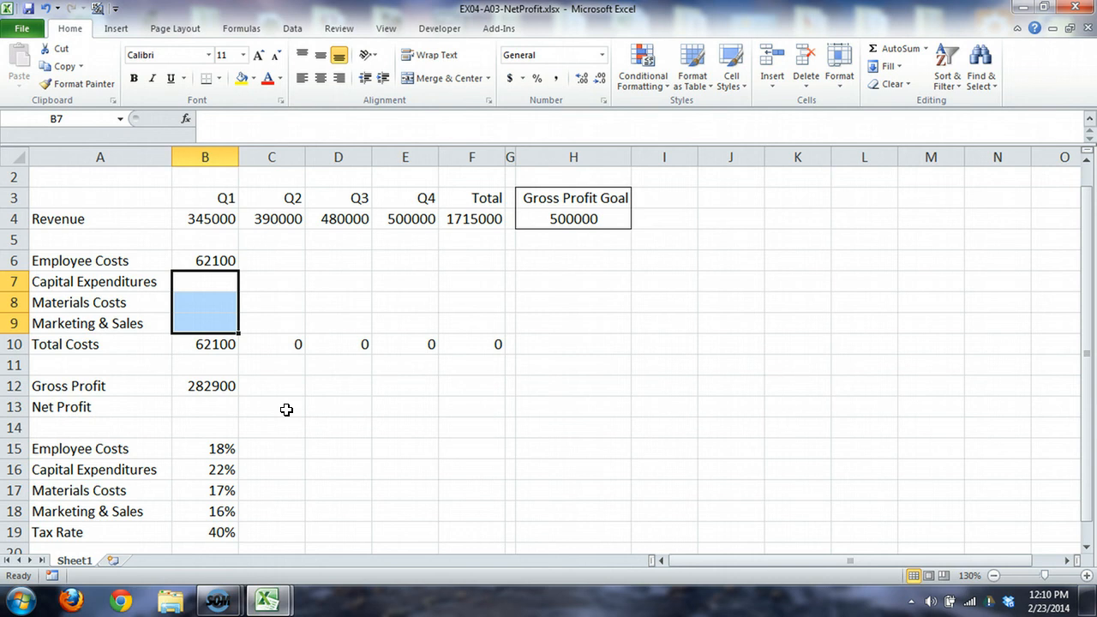
Step: Change the Employee Costs formula in B6 to =B4 * $B15, so only the rate's column stays absolute
double_click(197, 257)
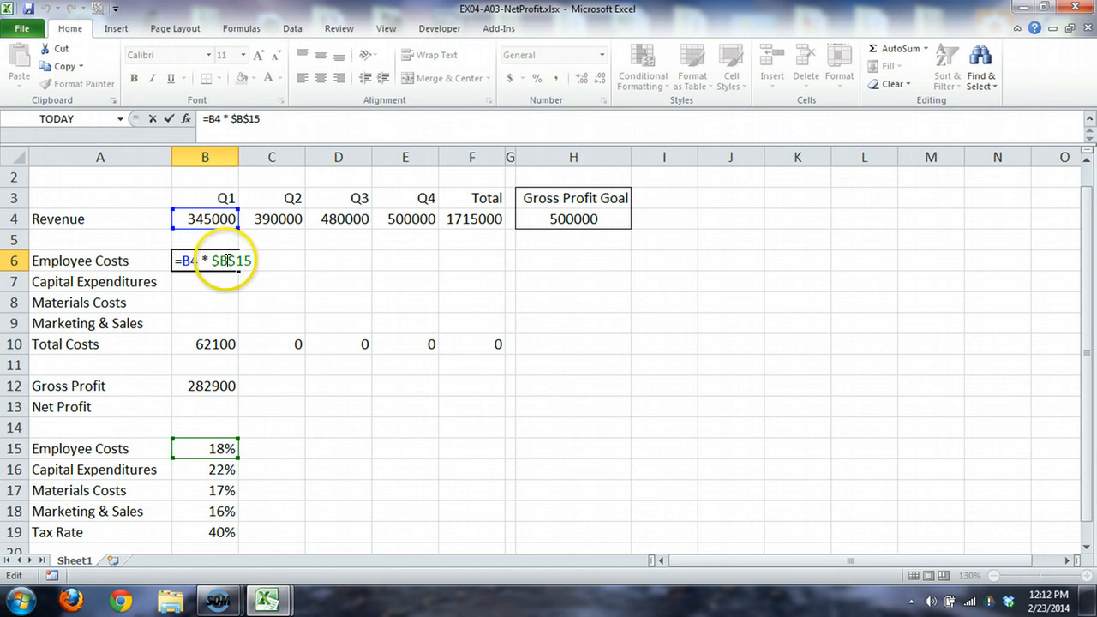
left_click_drag(226, 261, 255, 261)
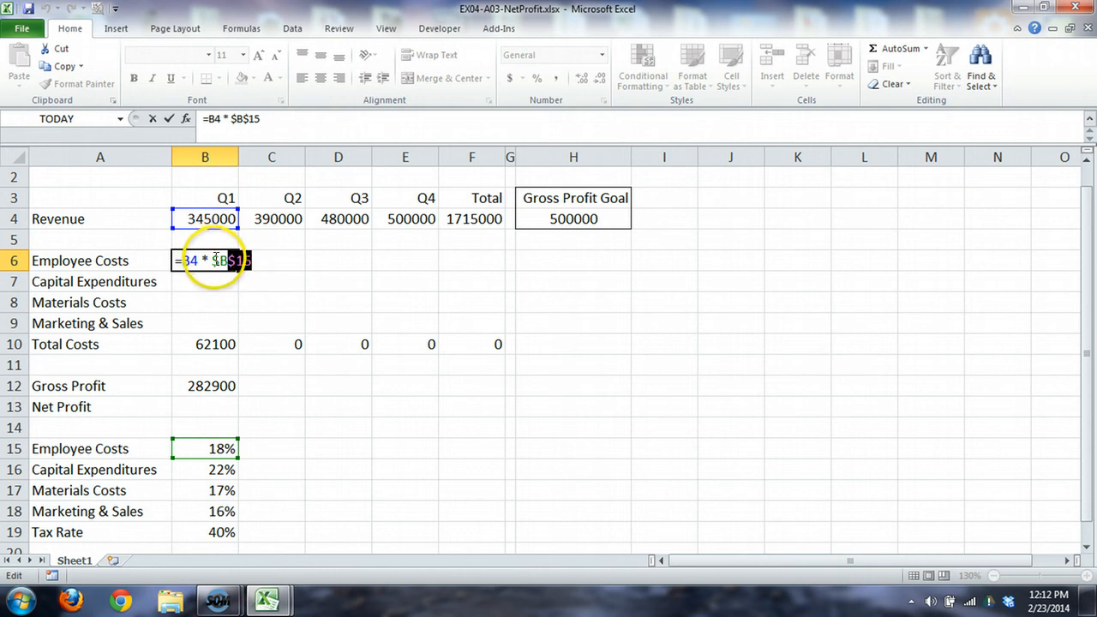
left_click(214, 260)
left_click_drag(215, 260, 235, 263)
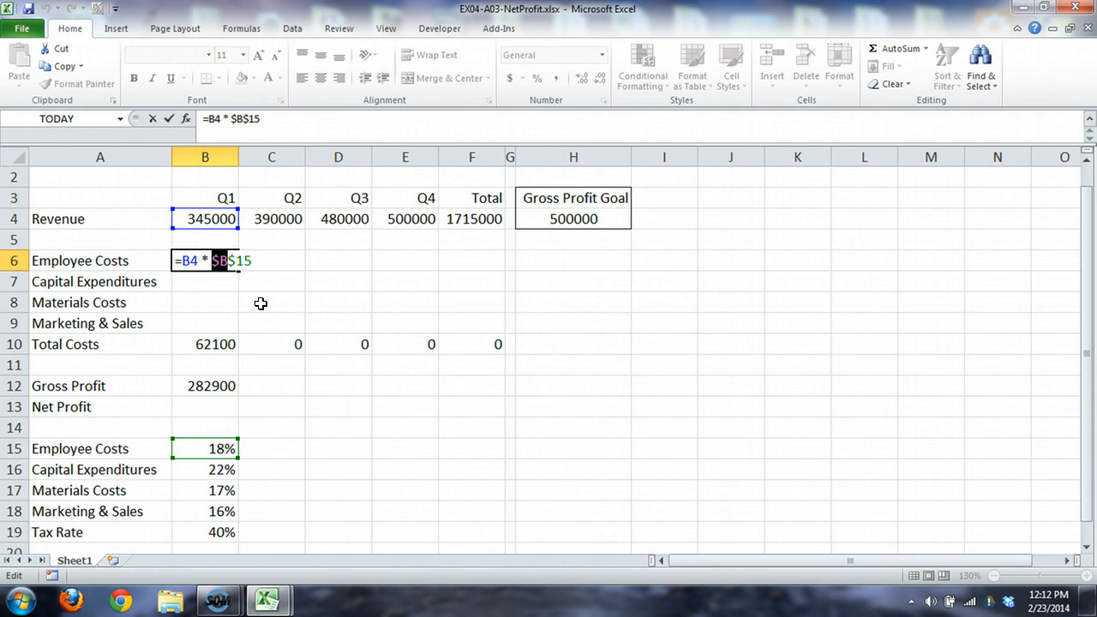
left_click(218, 259)
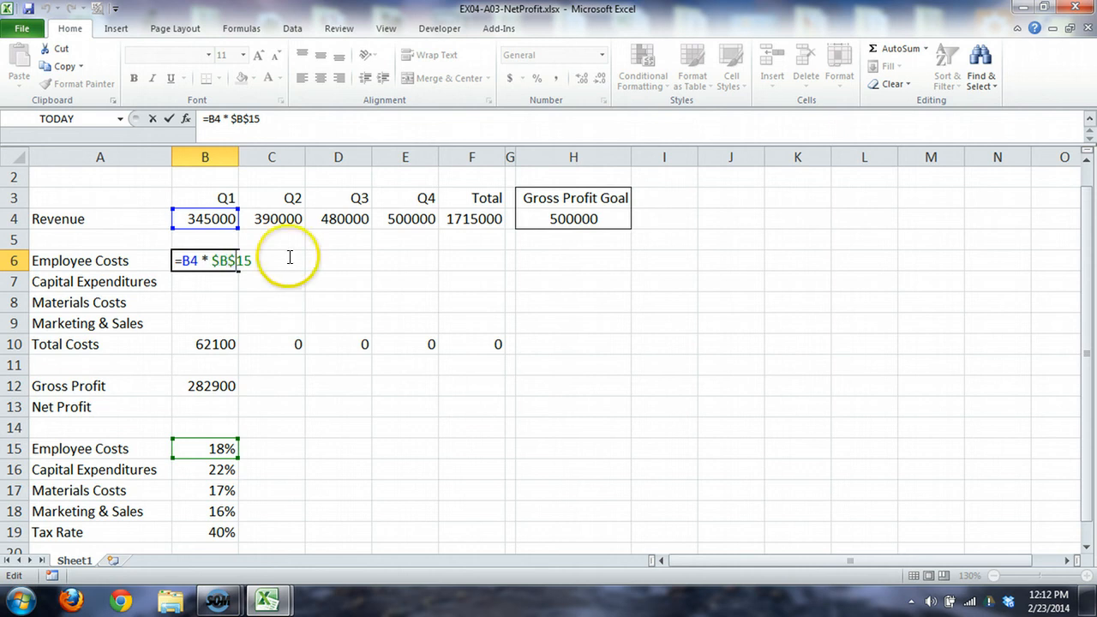
key("BackSpace")
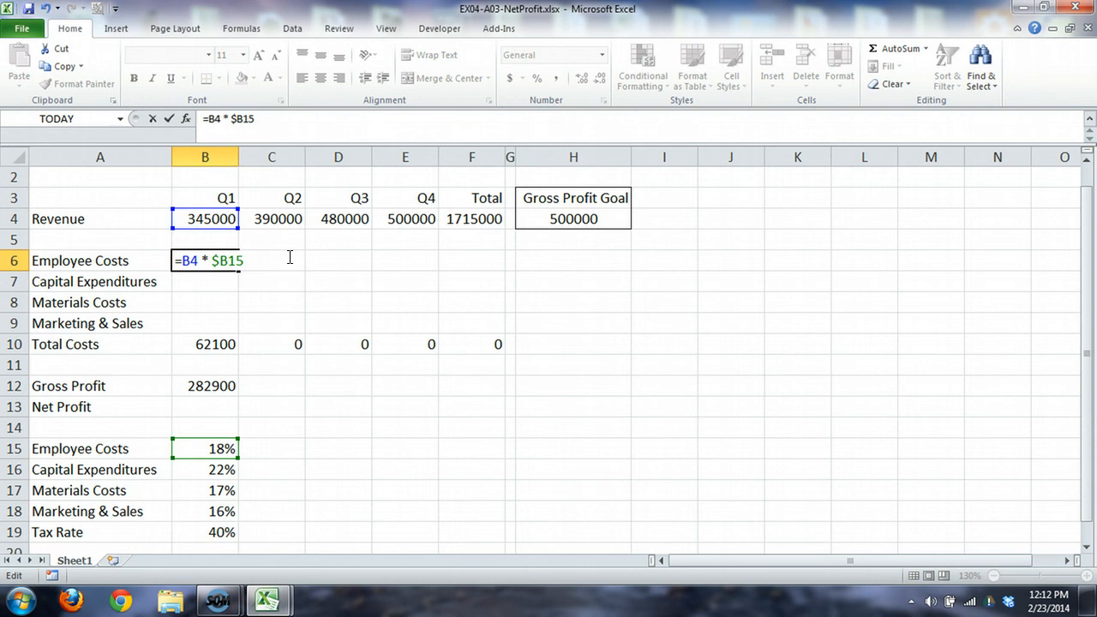
left_click(338, 303)
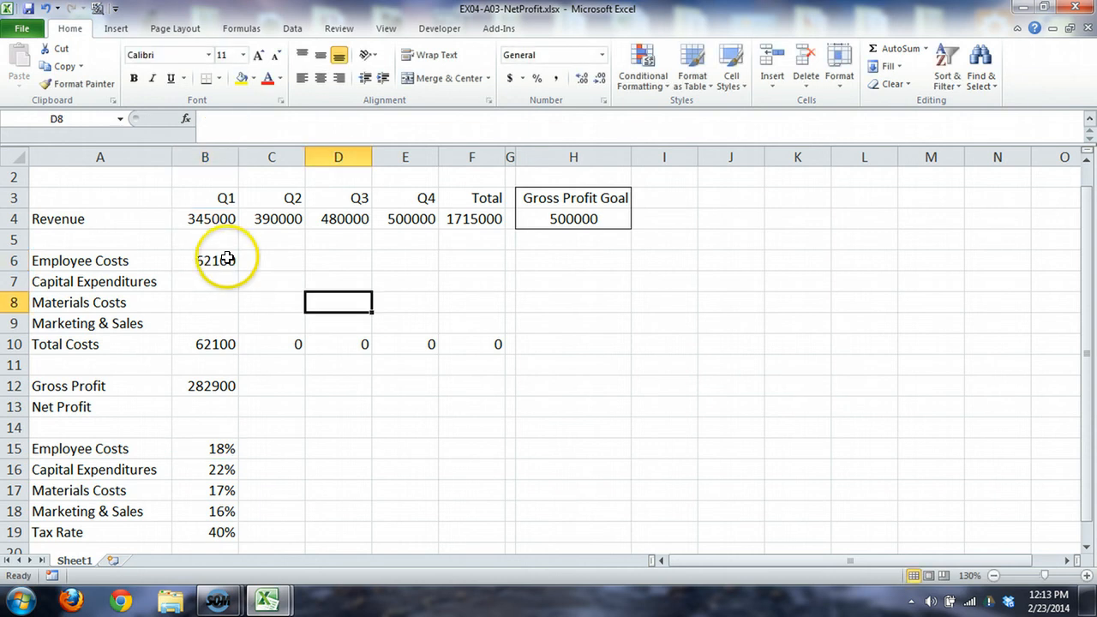
Step: Fill the Employee Costs formula from B6 down to B9 and inspect the references in each copied formula
left_click(225, 257)
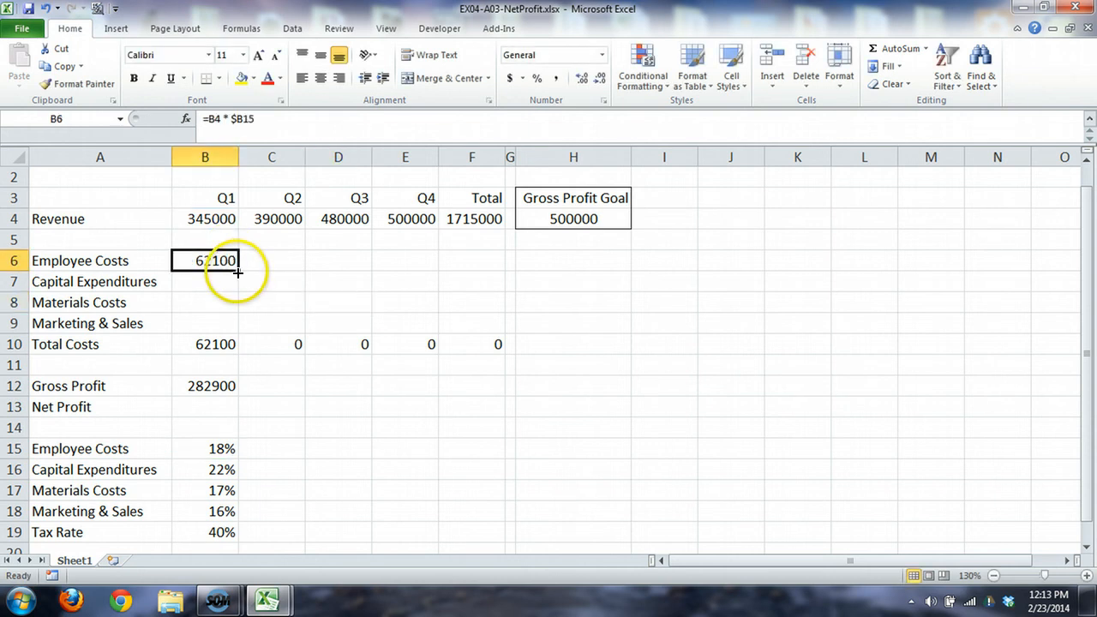
left_click_drag(238, 270, 240, 330)
left_click(229, 280)
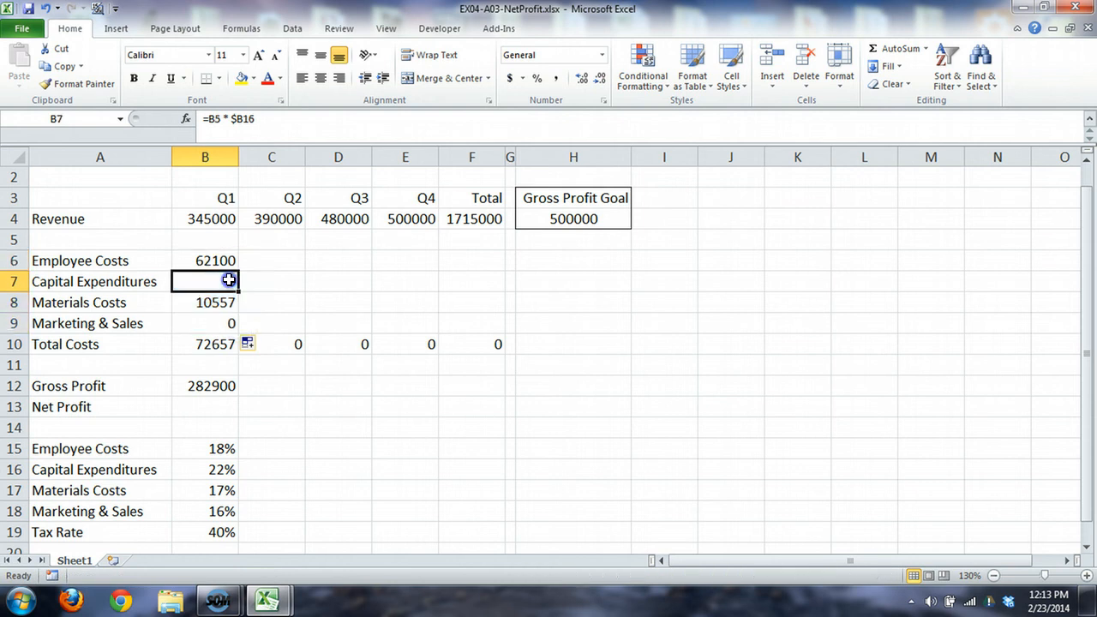
left_click(257, 119)
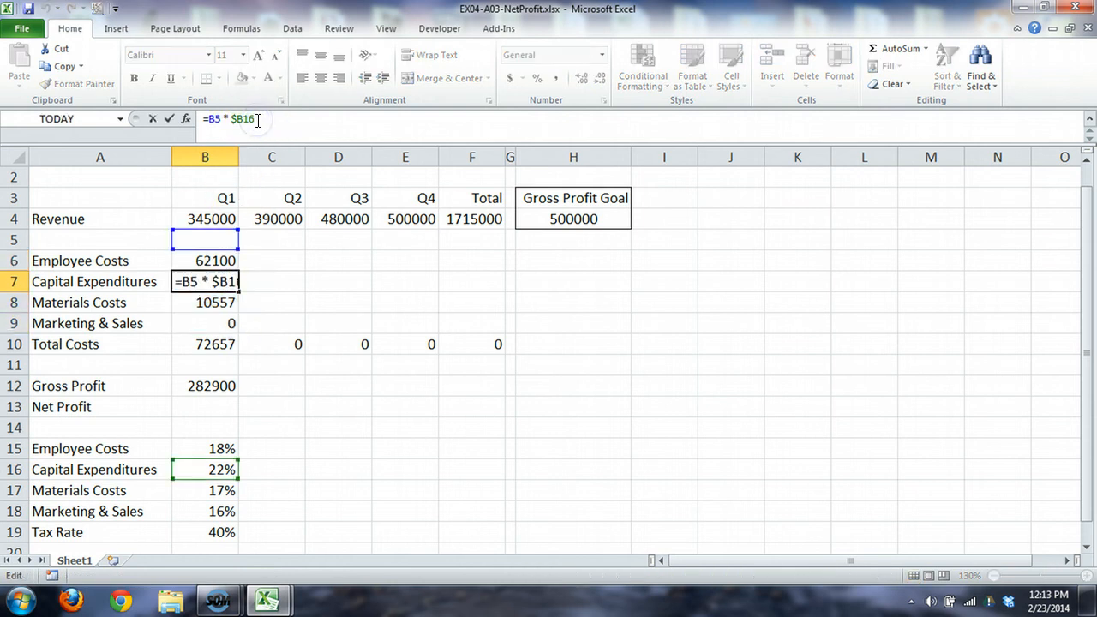
left_click(230, 303)
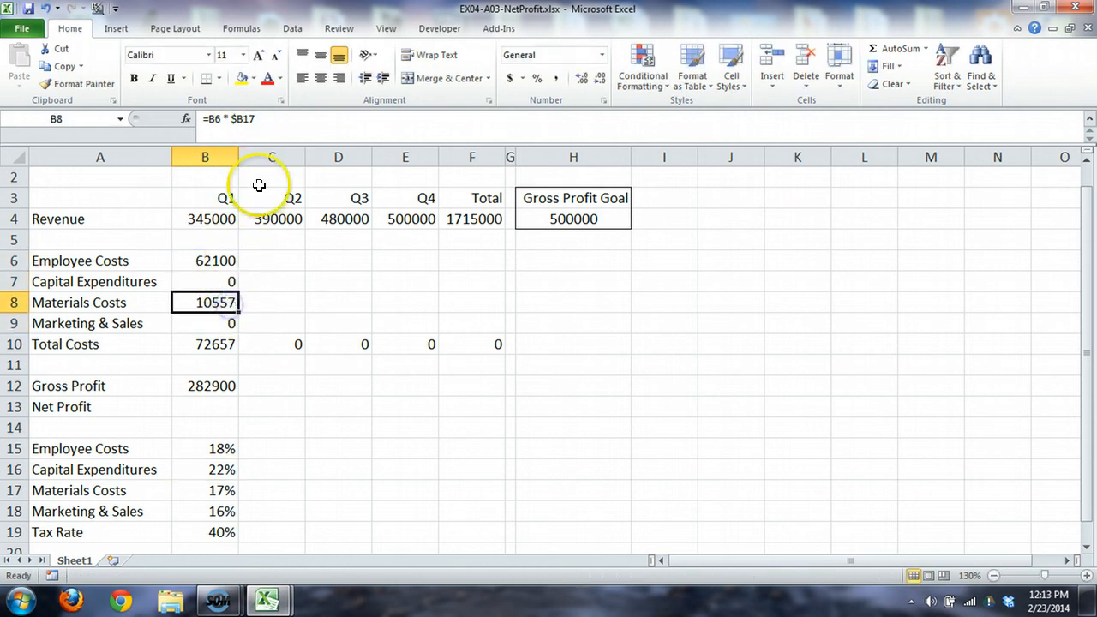
left_click(271, 119)
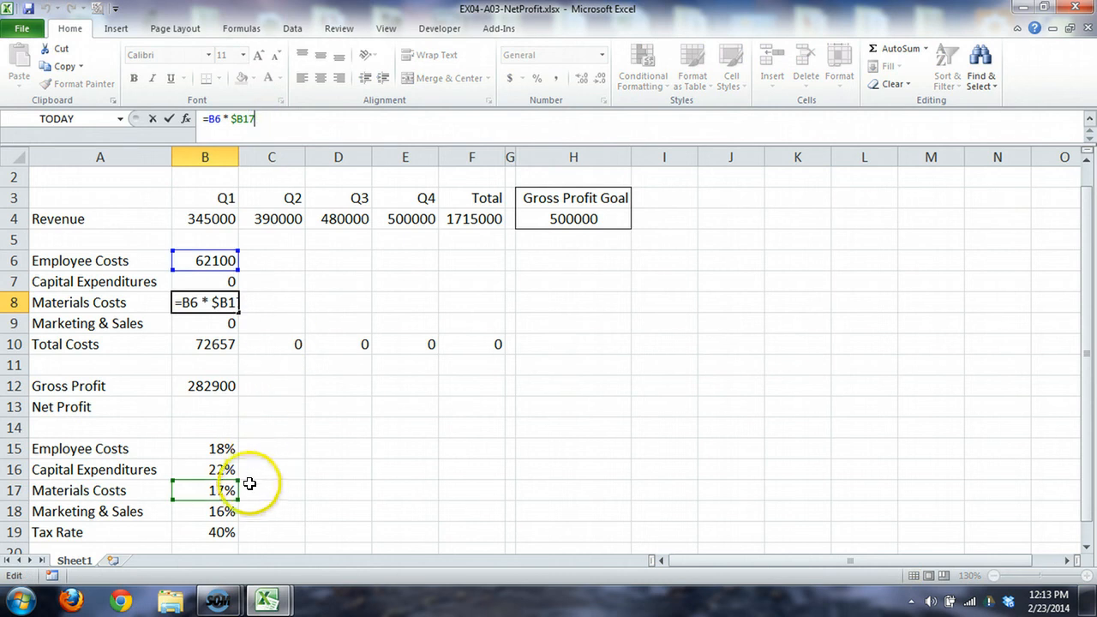
left_click(212, 322)
left_click(246, 119)
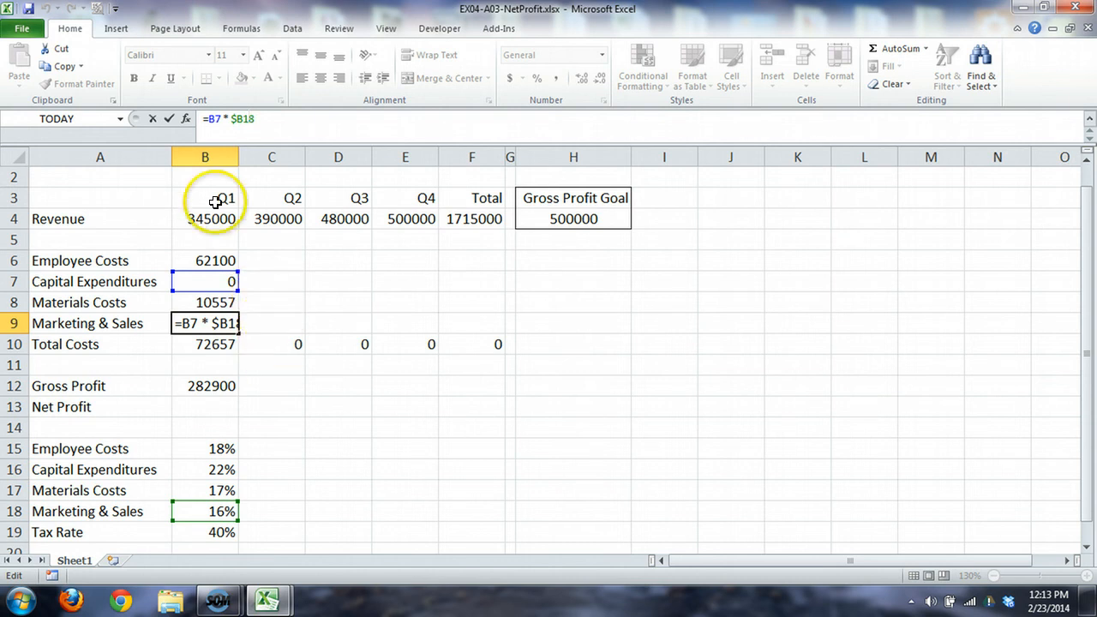
left_click(273, 261)
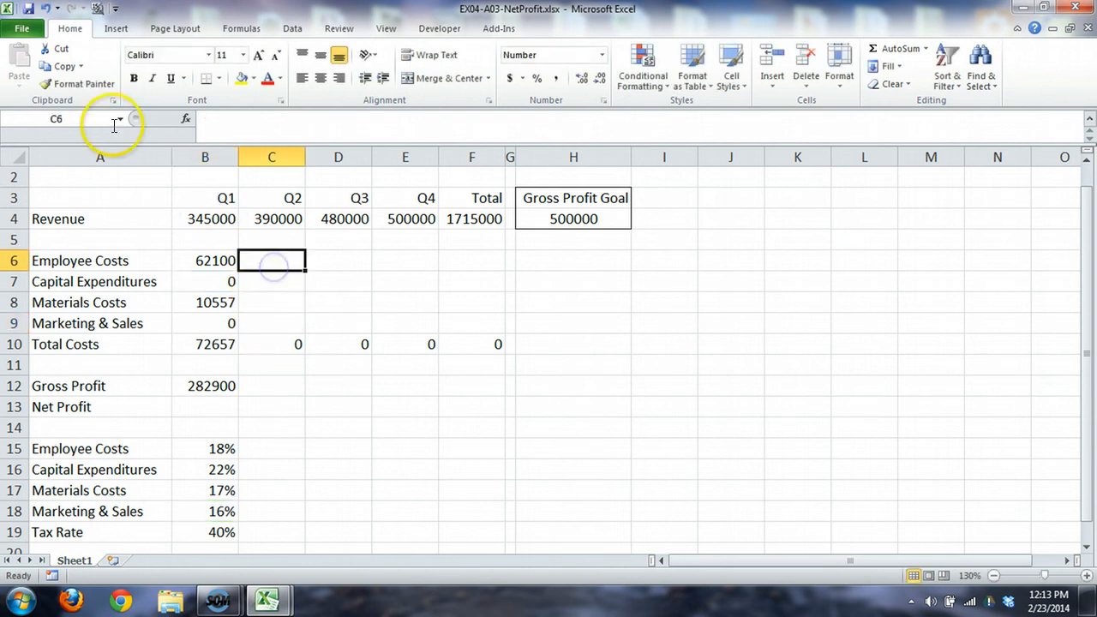
Step: Undo the downward fill in B7:B9, keeping the mixed-reference formula in B6
left_click(45, 9)
left_click(44, 9)
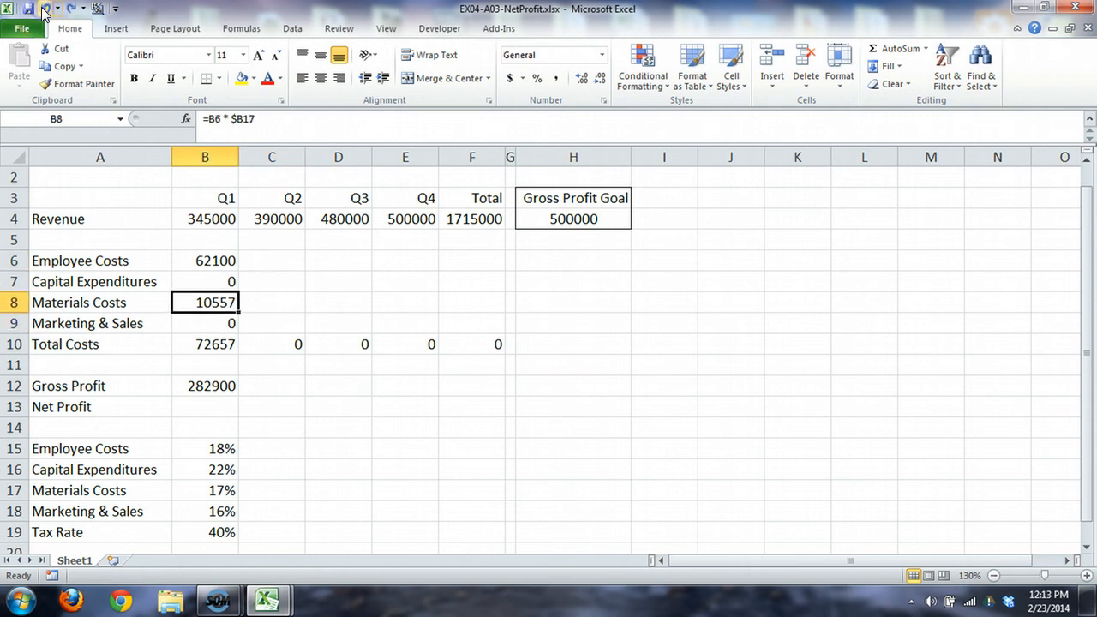
left_click(44, 8)
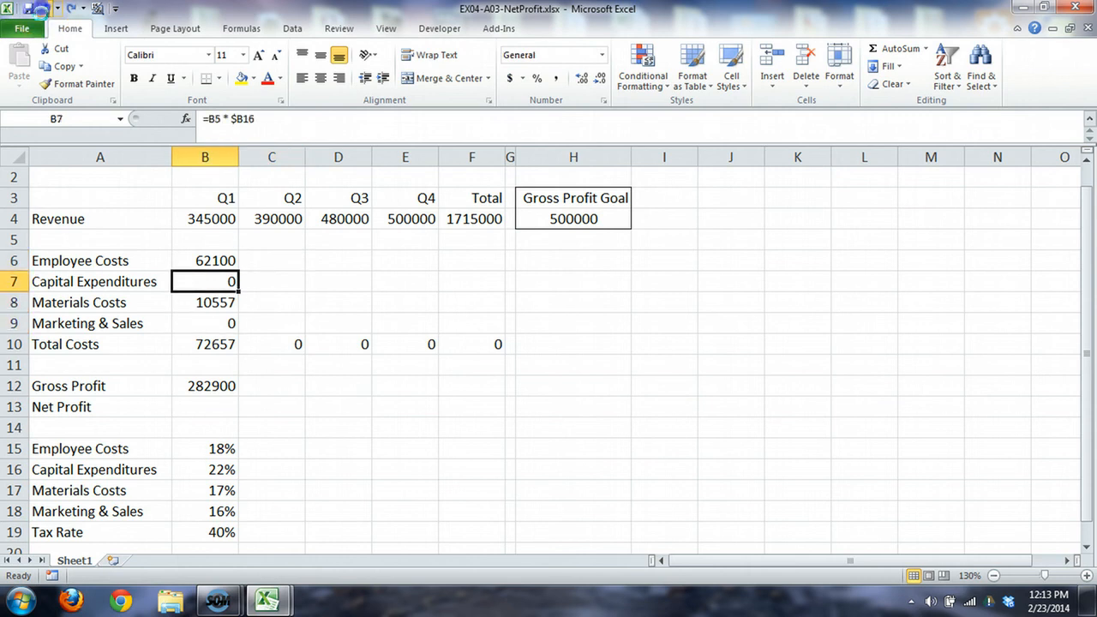
left_click(44, 9)
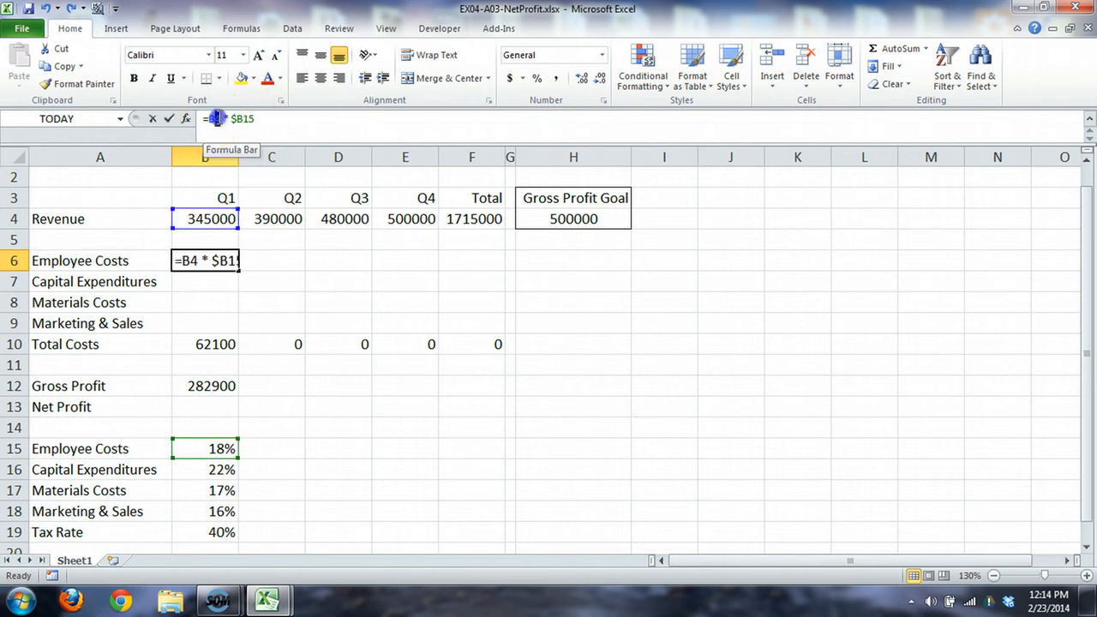
Step: Make the revenue row absolute in the Employee Costs formula in B6, entering =B$4 * $B15
double_click(196, 257)
left_click_drag(195, 257, 189, 257)
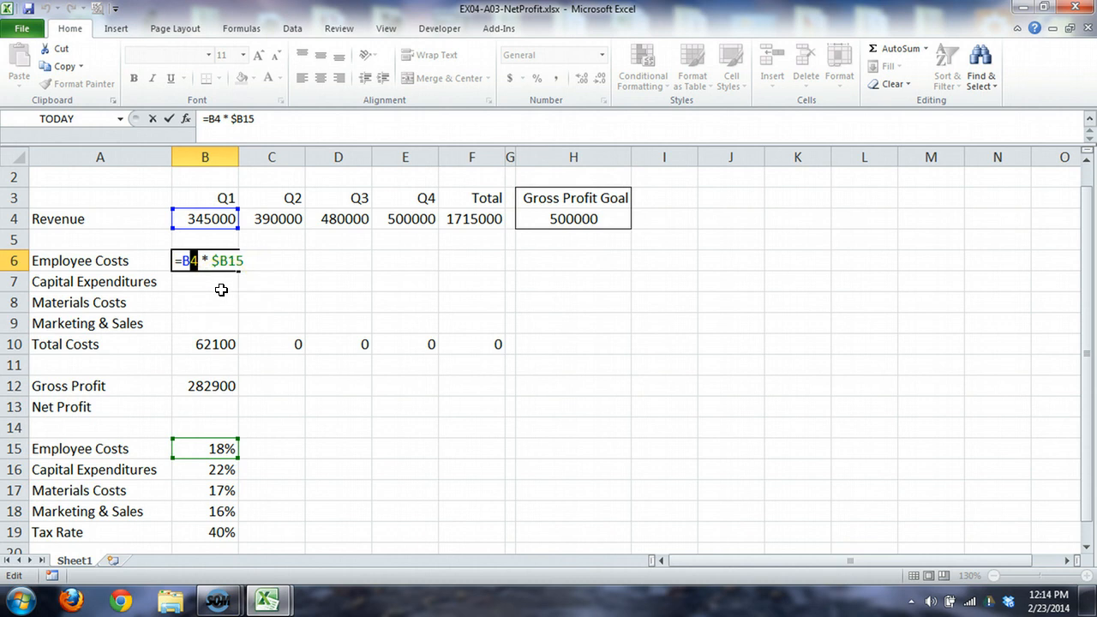
left_click(186, 260)
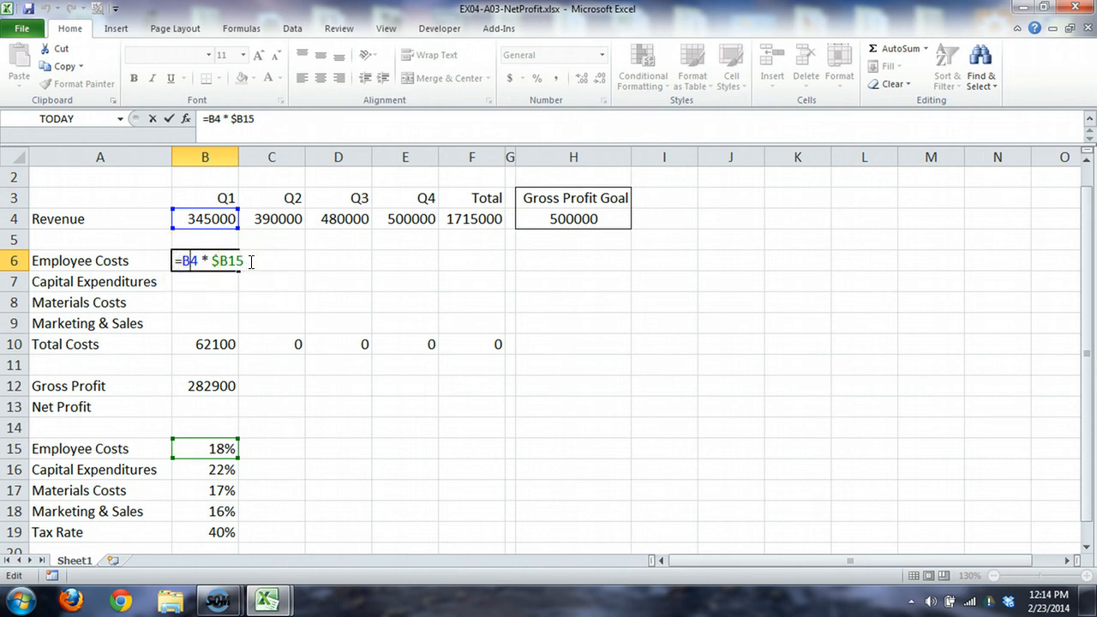
key("F4")
key("F4")
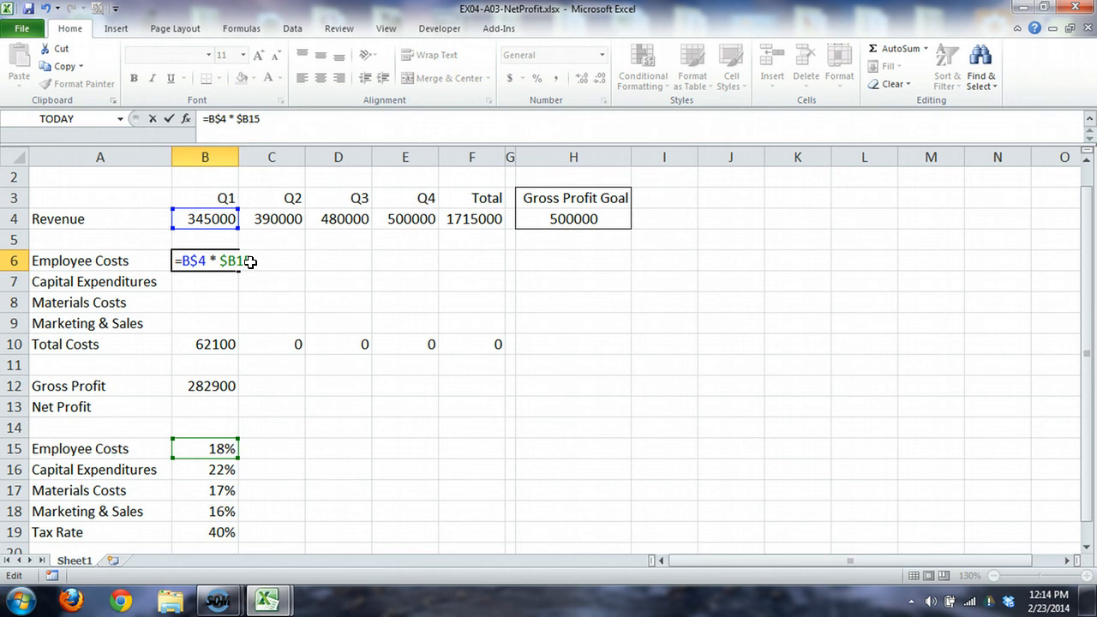
key("Return")
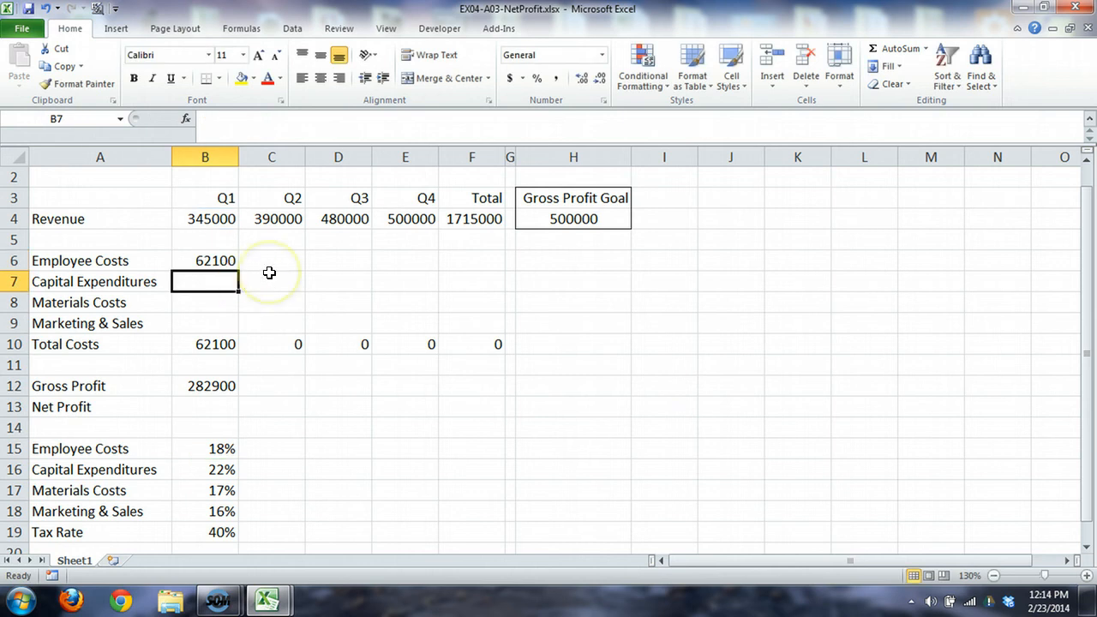
Step: Fill the Employee Costs formula from B6 down through the Marketing & Sales row in B9
left_click(226, 257)
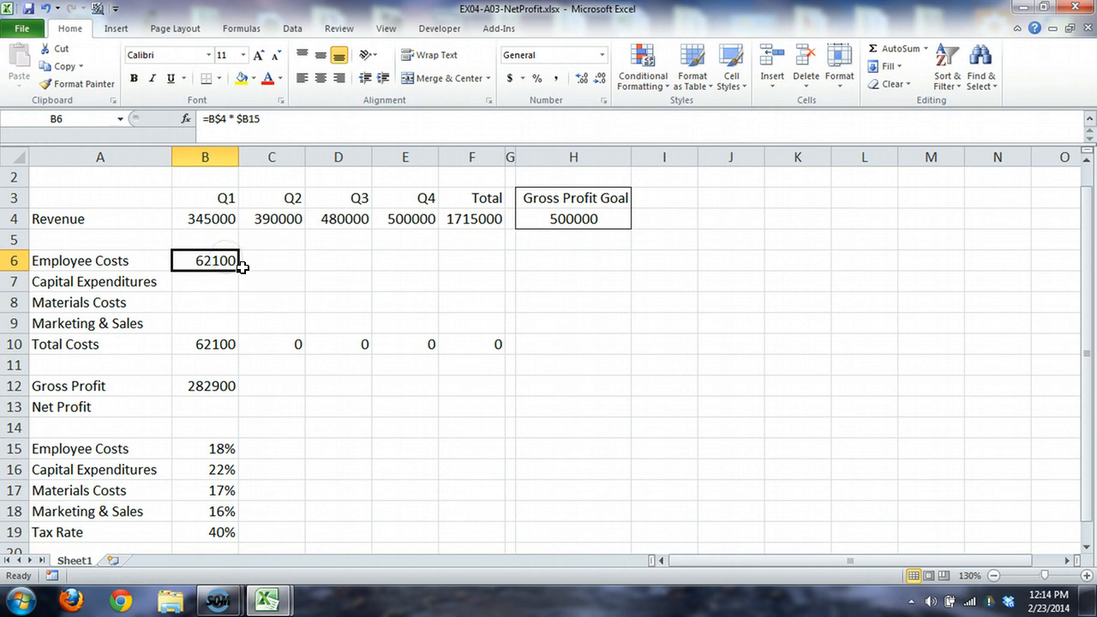
left_click_drag(239, 270, 240, 326)
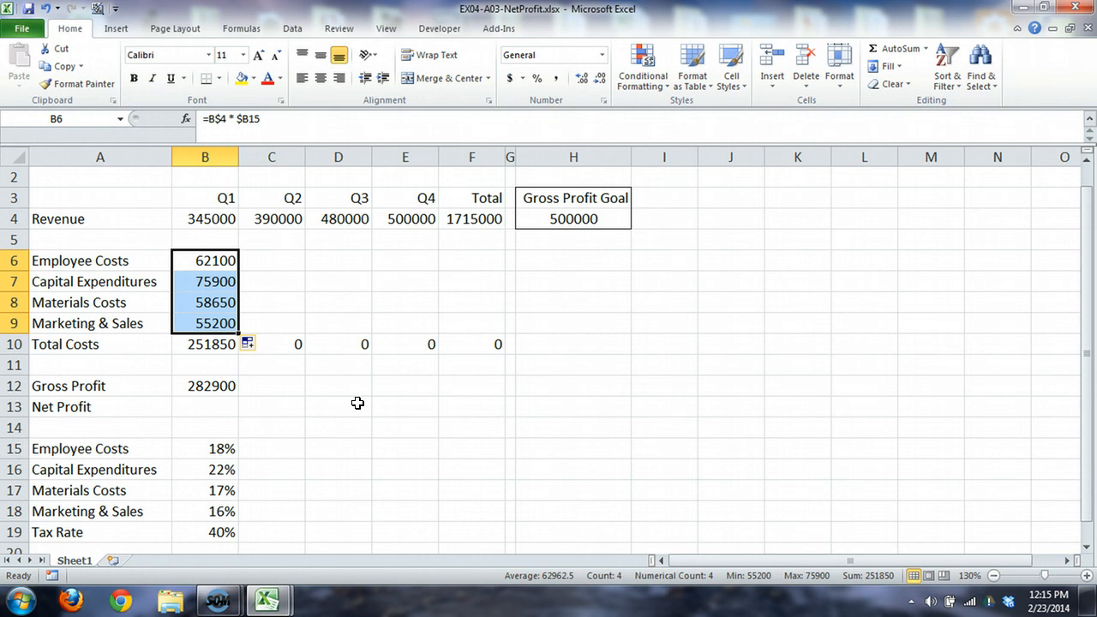
Step: Enter the Q1 Net Profit formula =B12 * (1-$B19) in B13, keeping the tax rate's column absolute
left_click(216, 406)
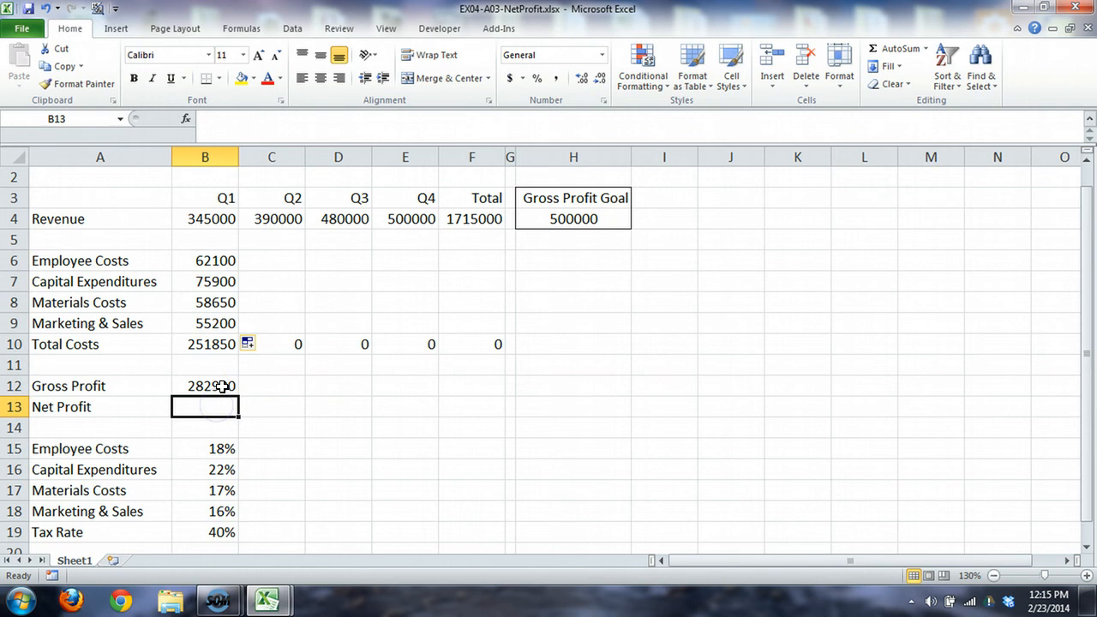
left_click(219, 385)
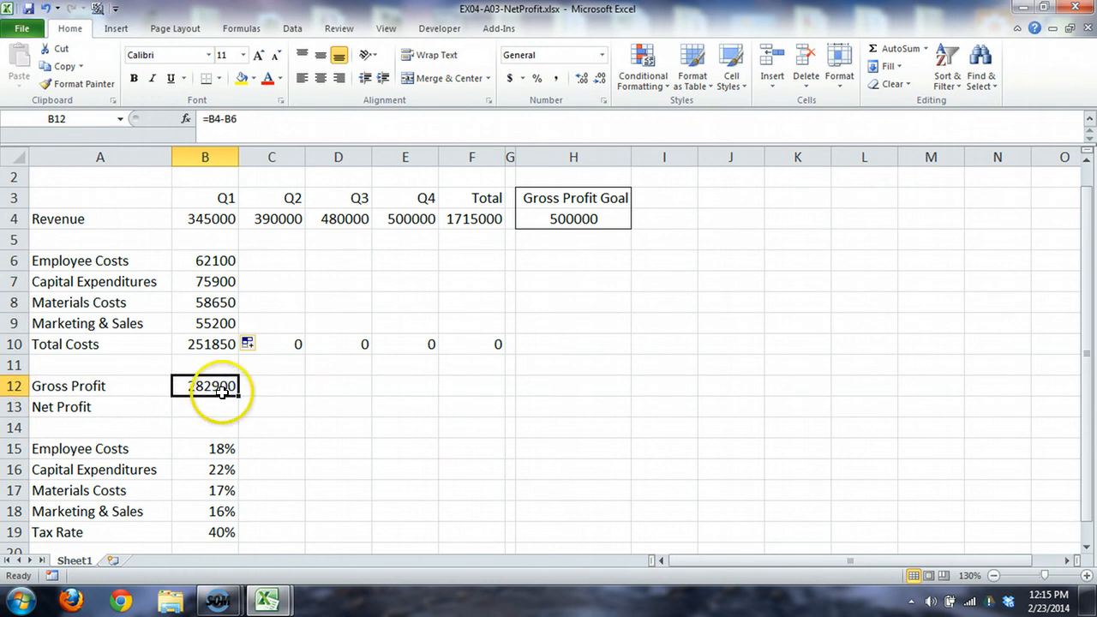
left_click(203, 531)
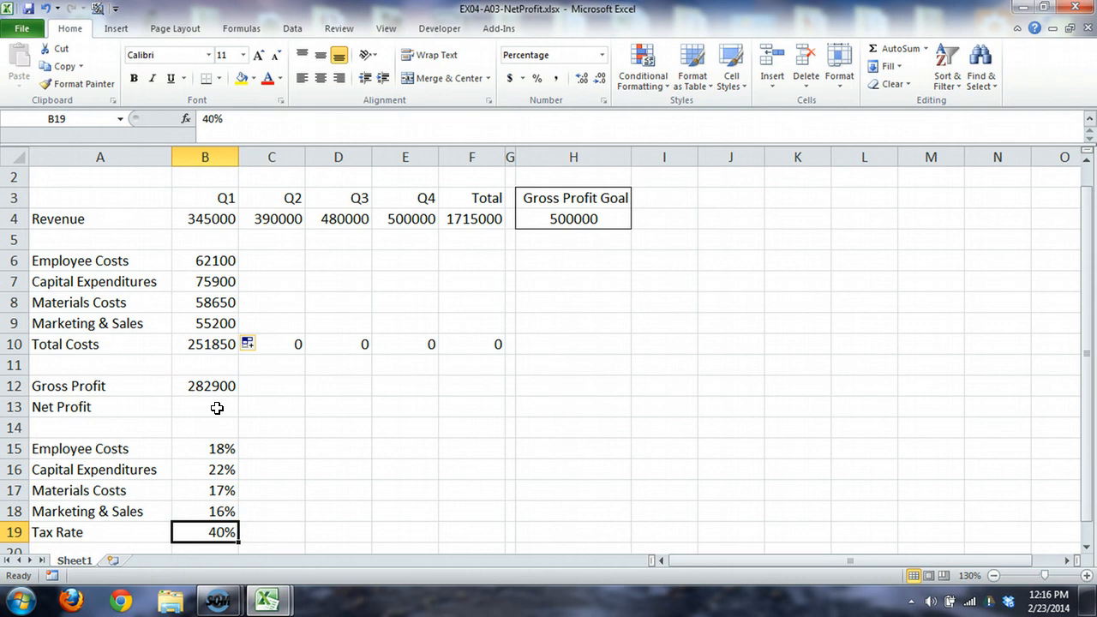
left_click(217, 408)
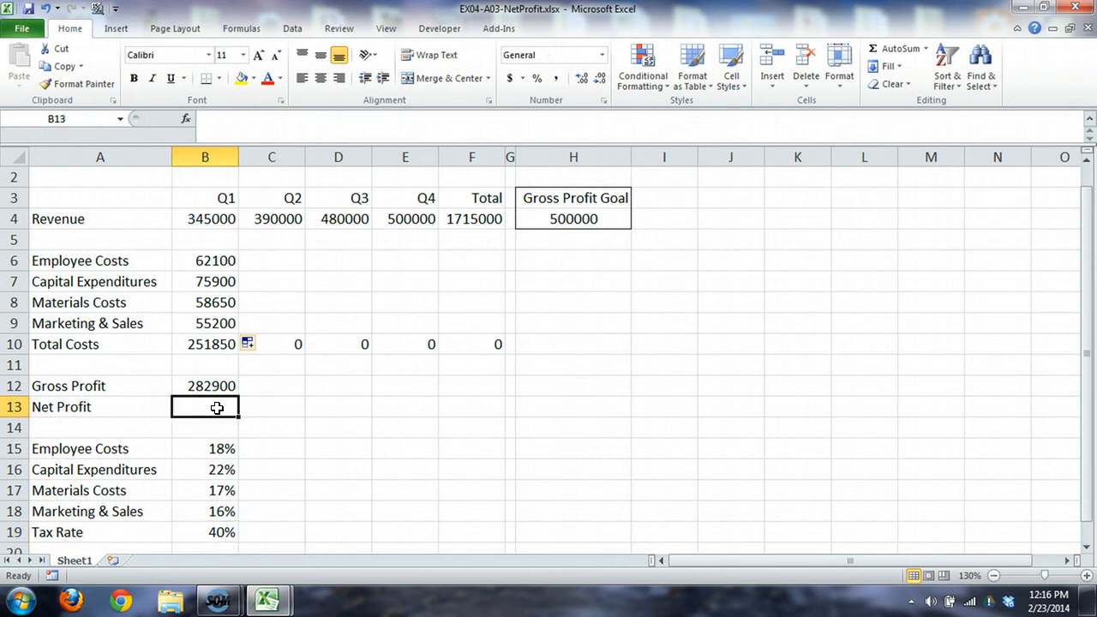
double_click(216, 408)
type("=")
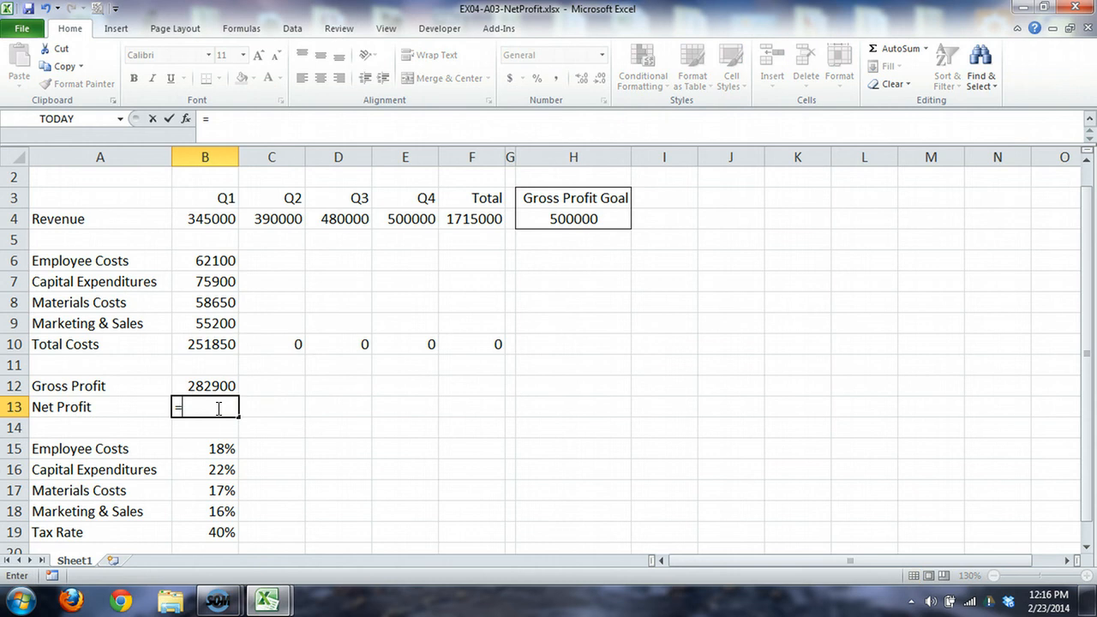
type("B12")
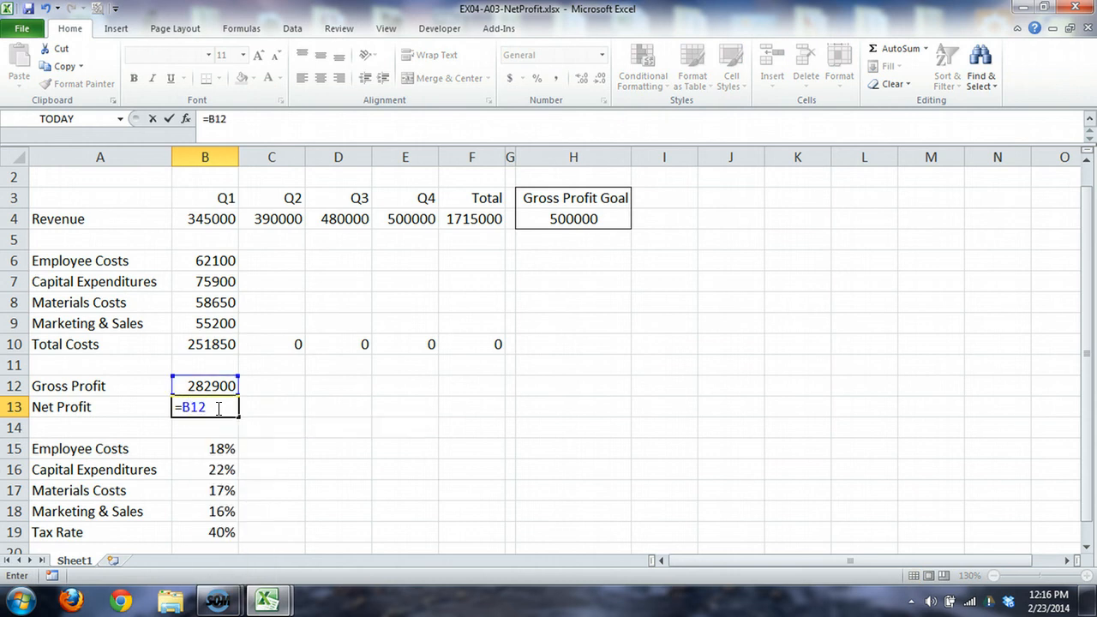
type(" *")
type(" (")
key("BackSpace")
type("(1-$B19)")
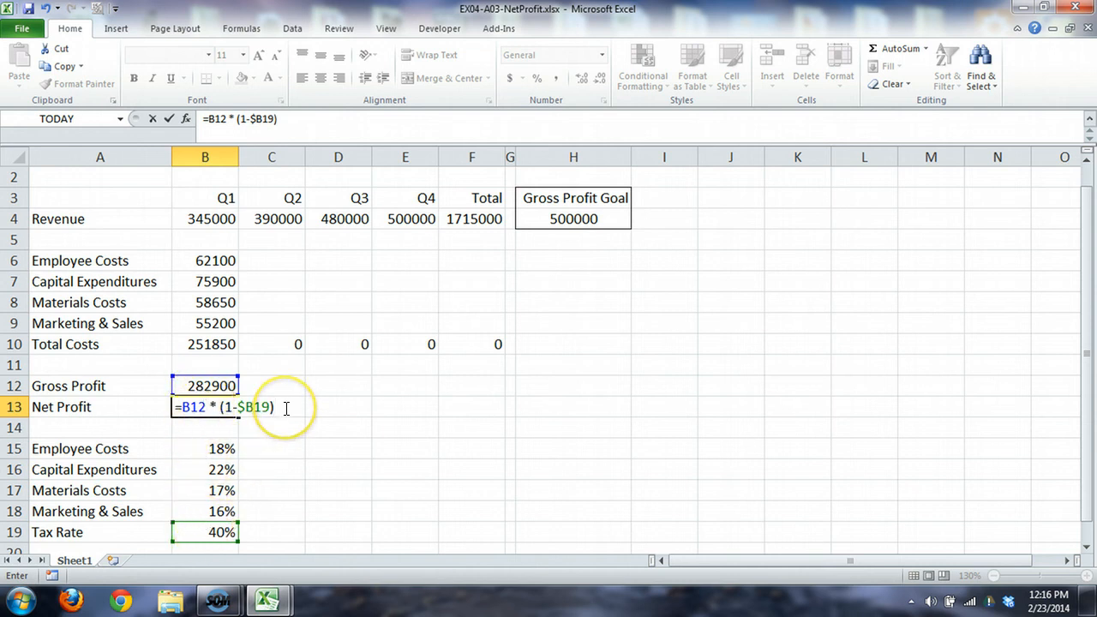
key("Return")
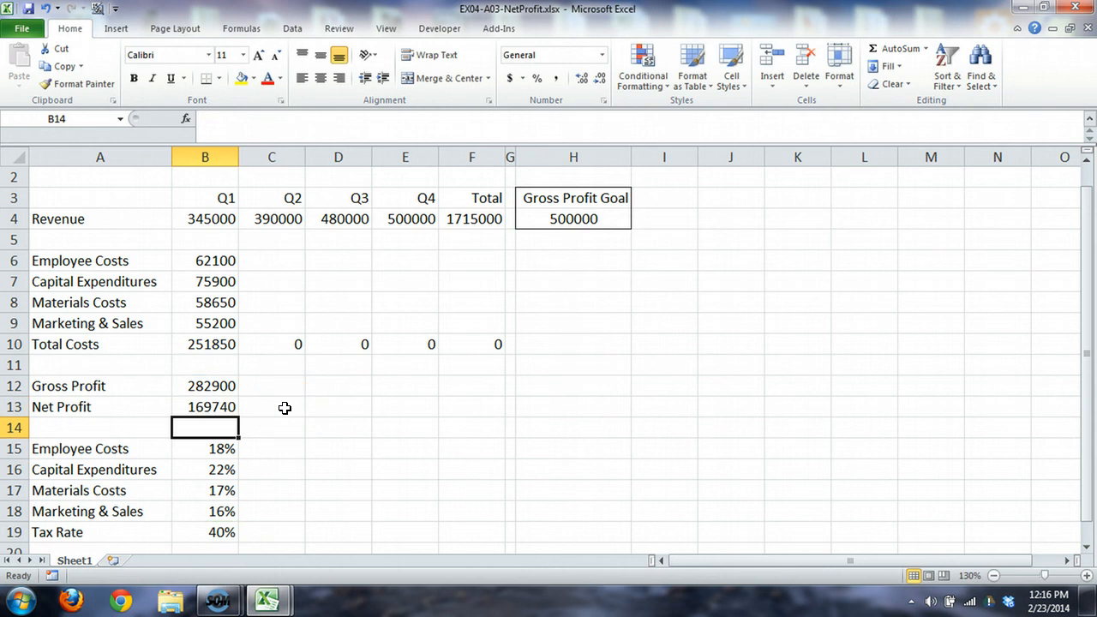
Step: Correct the Q1 Gross Profit formula in B12 to =B4-B10 so that it subtracts Total Costs from Revenue
left_click(205, 408)
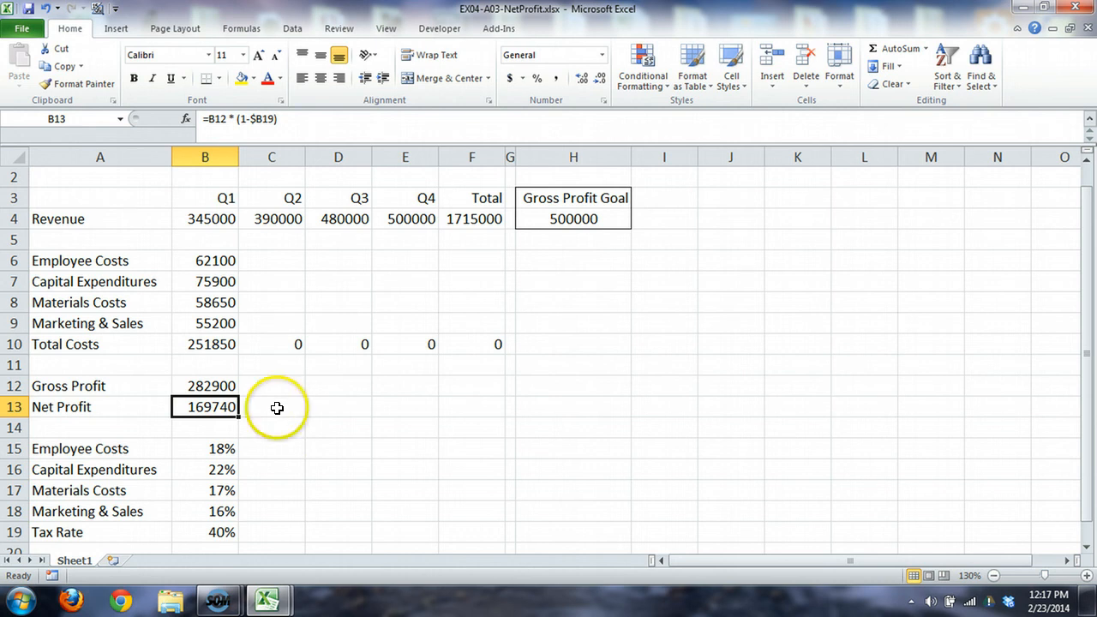
left_click(219, 385)
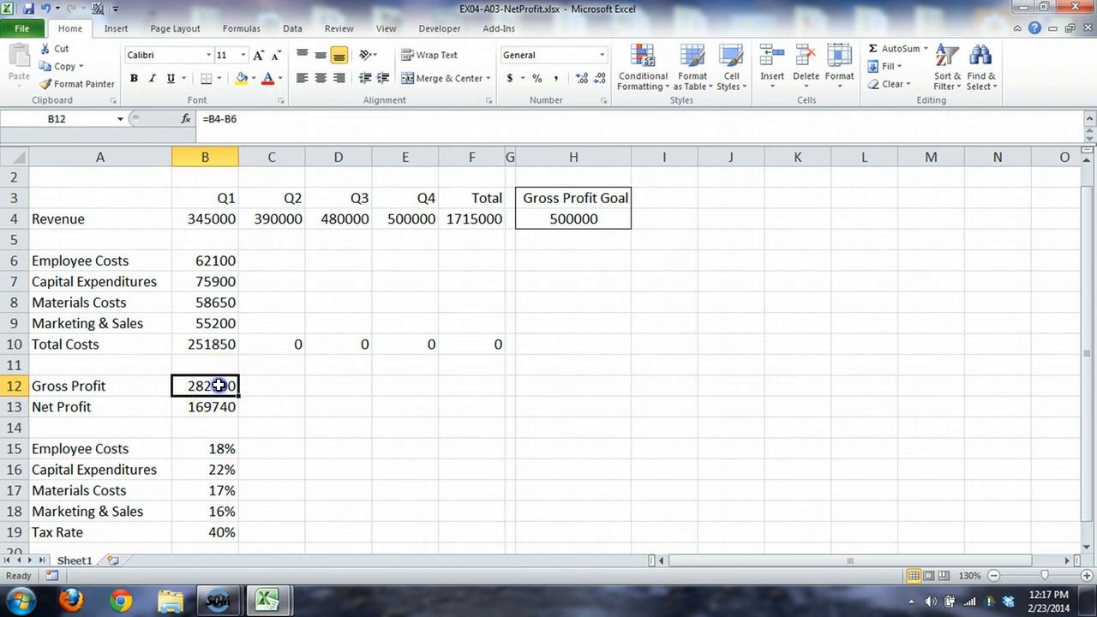
type("=B4-B6")
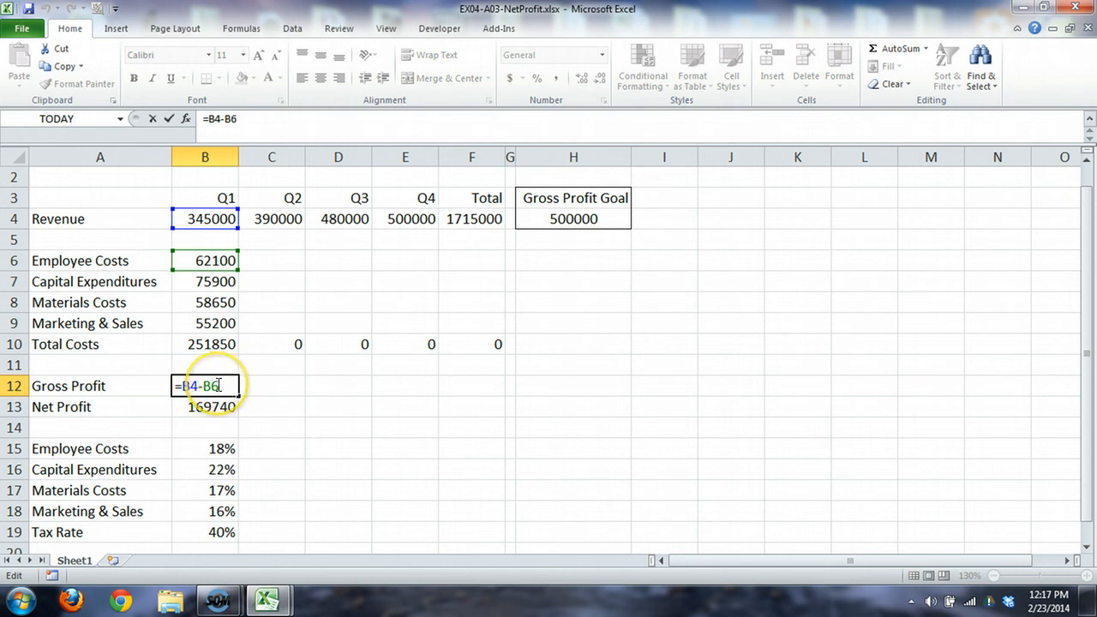
left_click(218, 386)
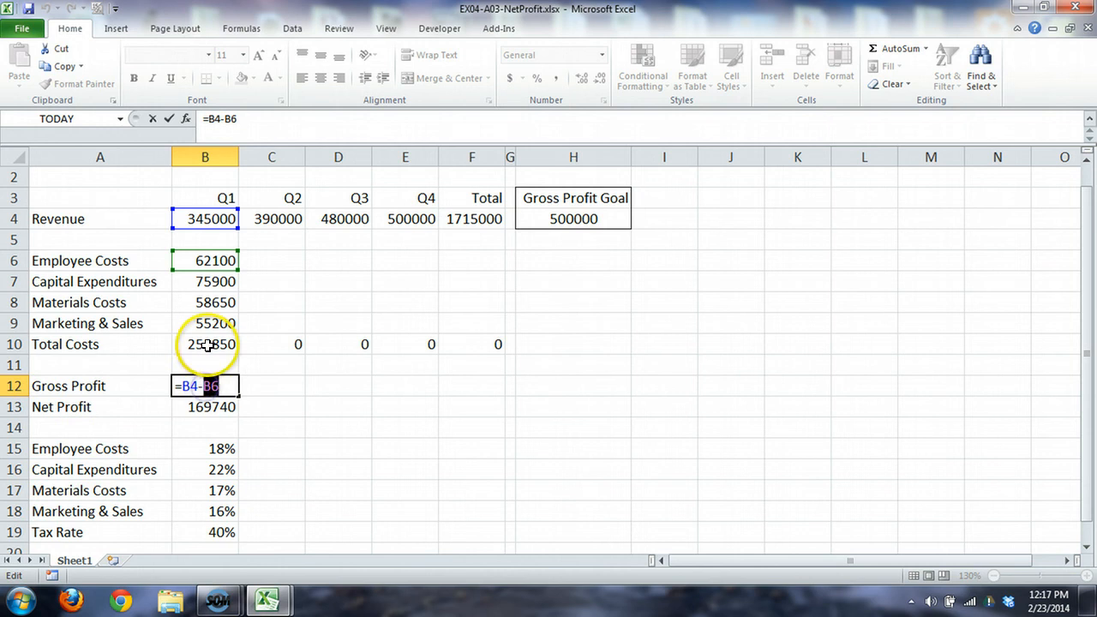
left_click(207, 345)
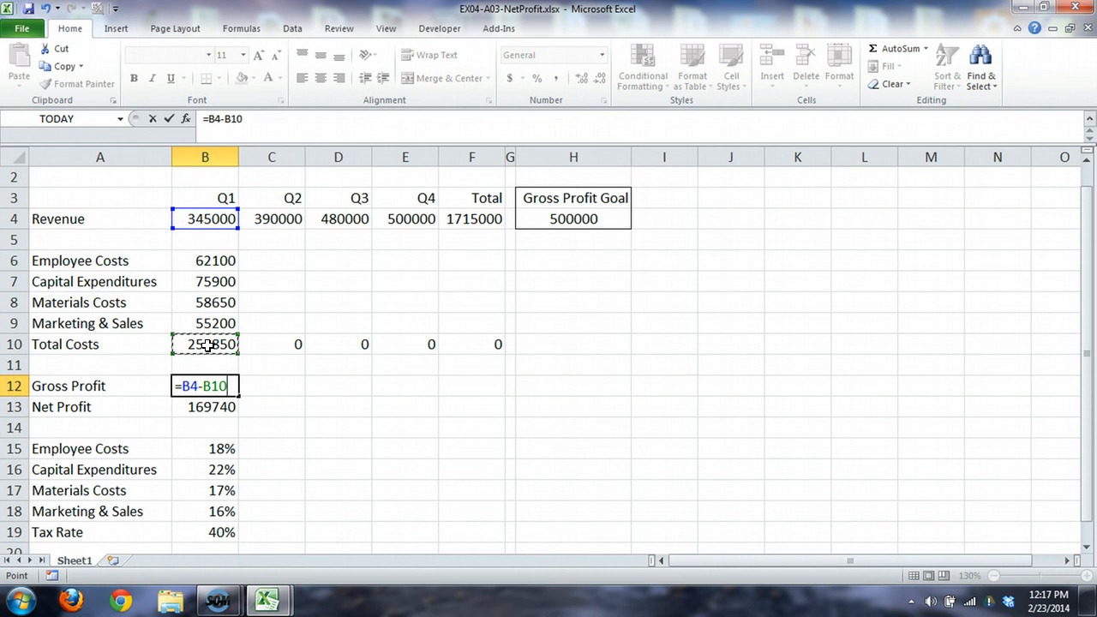
key("Return")
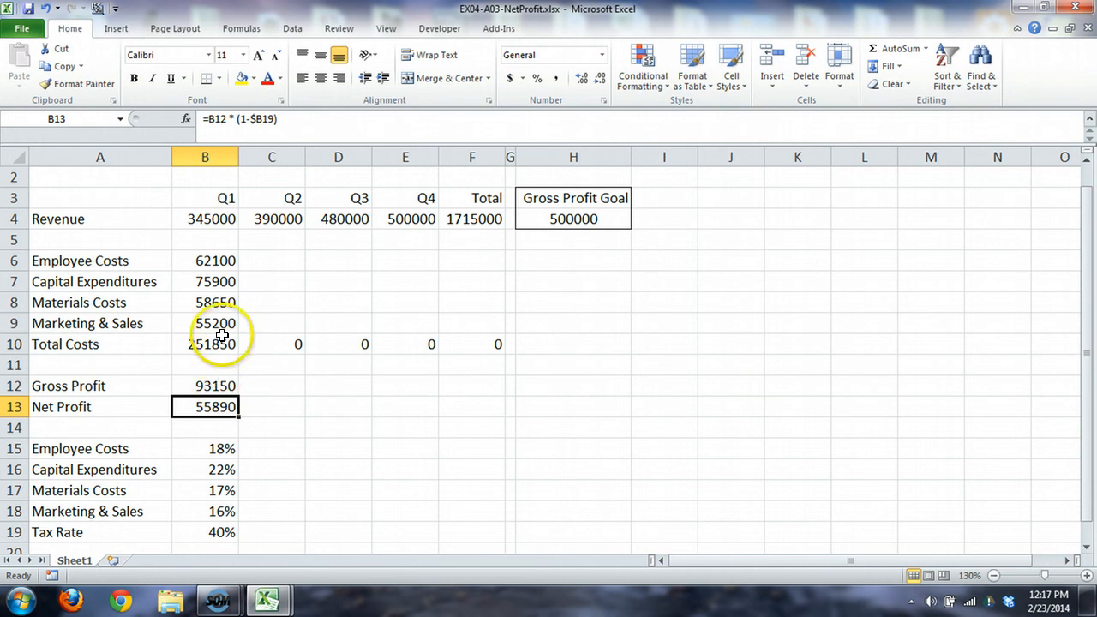
Step: Fill the Gross Profit and Net Profit formulas in B12:B13 across to column F, and the cost formulas in B6:B9 across to column E
left_click(212, 385)
left_click_drag(213, 383, 486, 423)
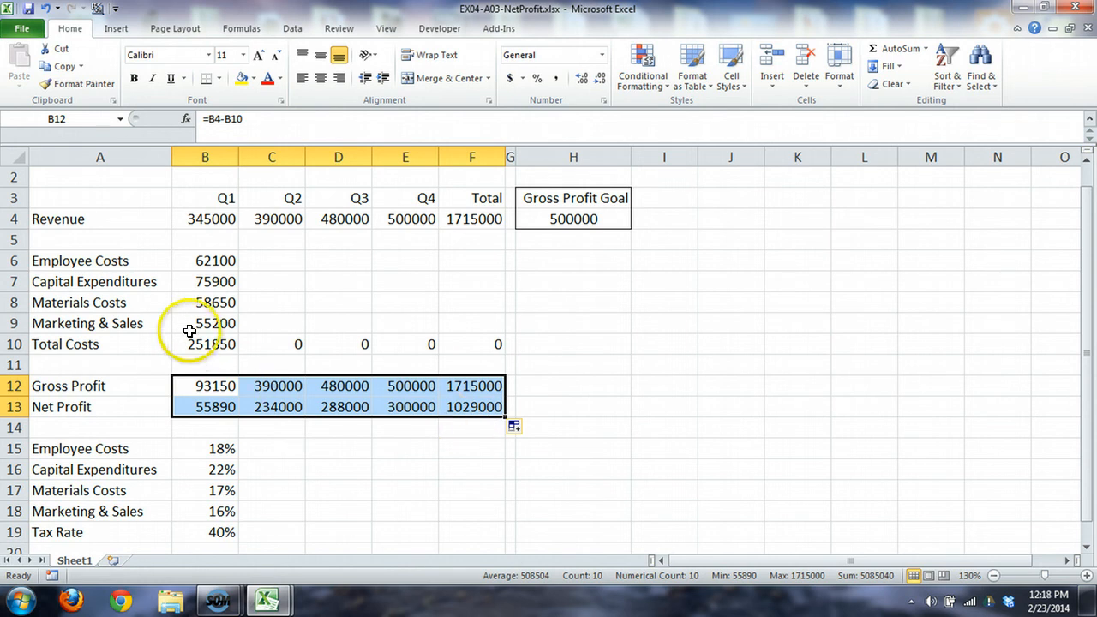
left_click(212, 260)
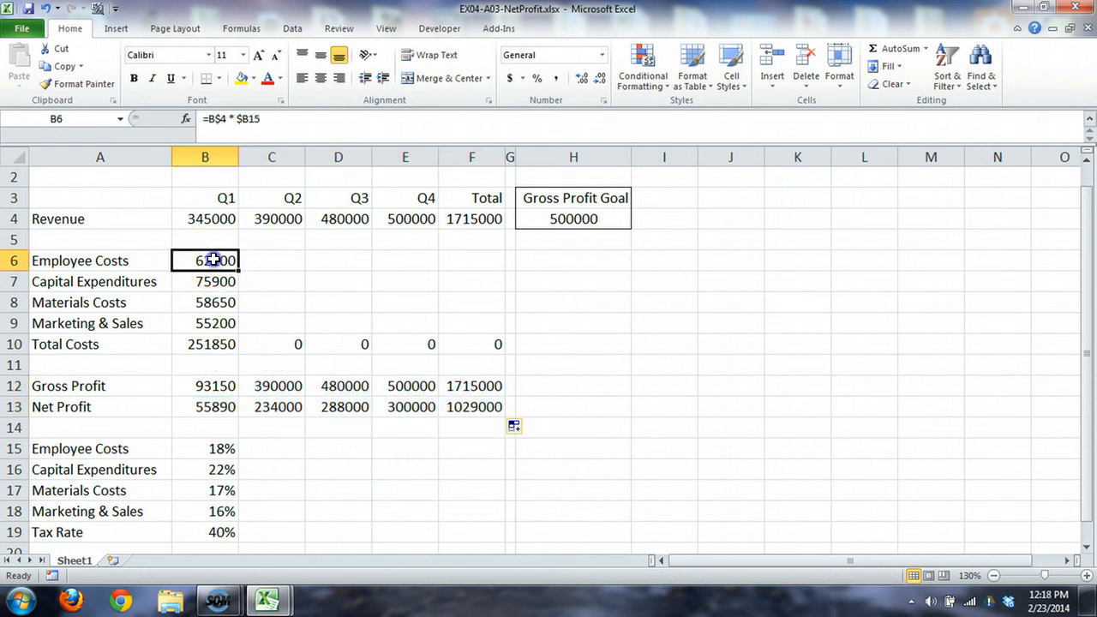
left_click_drag(212, 260, 417, 338)
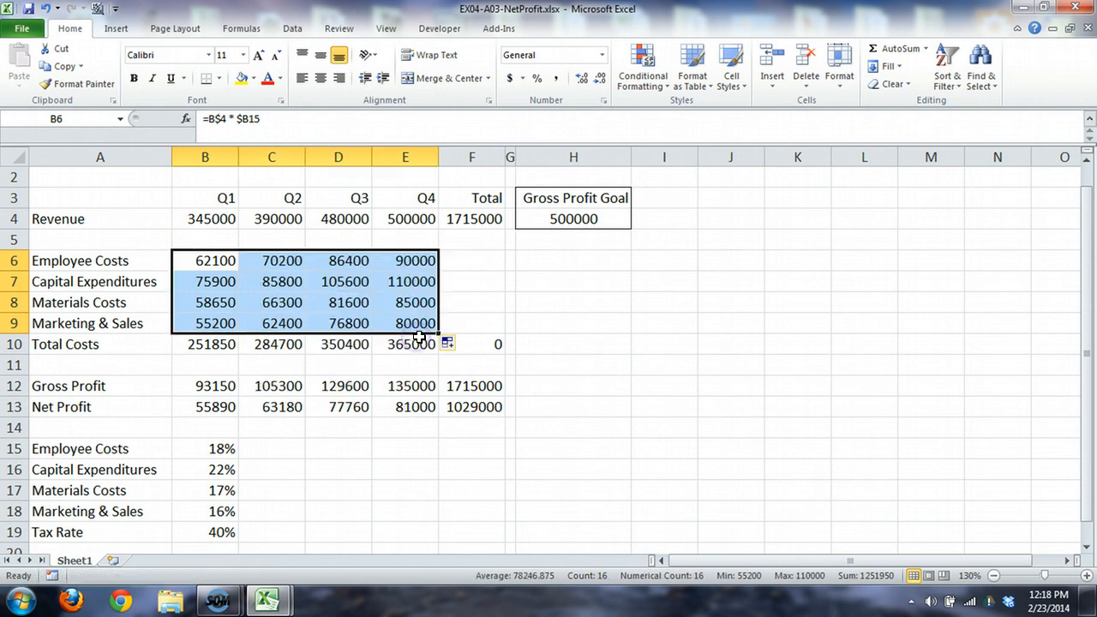